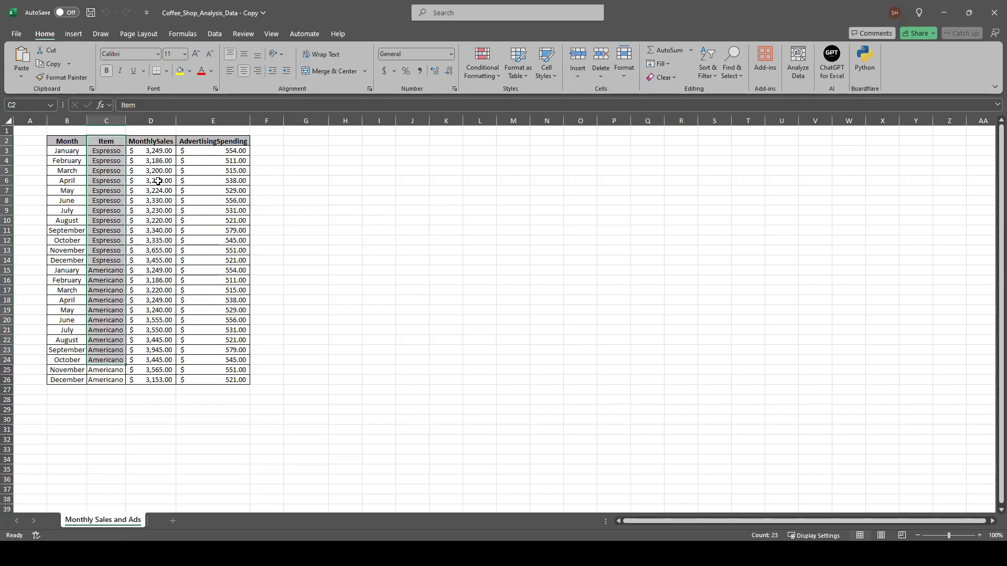
Examine the MonthlySales and AdvertisingSpending columns of the coffee shop table down to row 26.
{"action": "left_click_drag", "start_coordinate": [149, 141], "coordinate": [156, 381]}
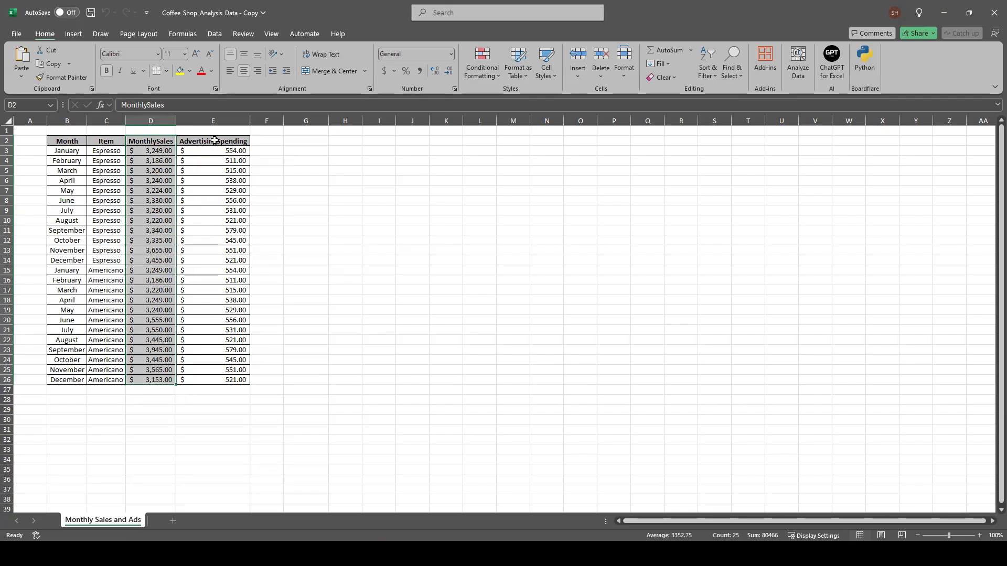
{"action": "left_click_drag", "start_coordinate": [213, 141], "coordinate": [236, 271]}
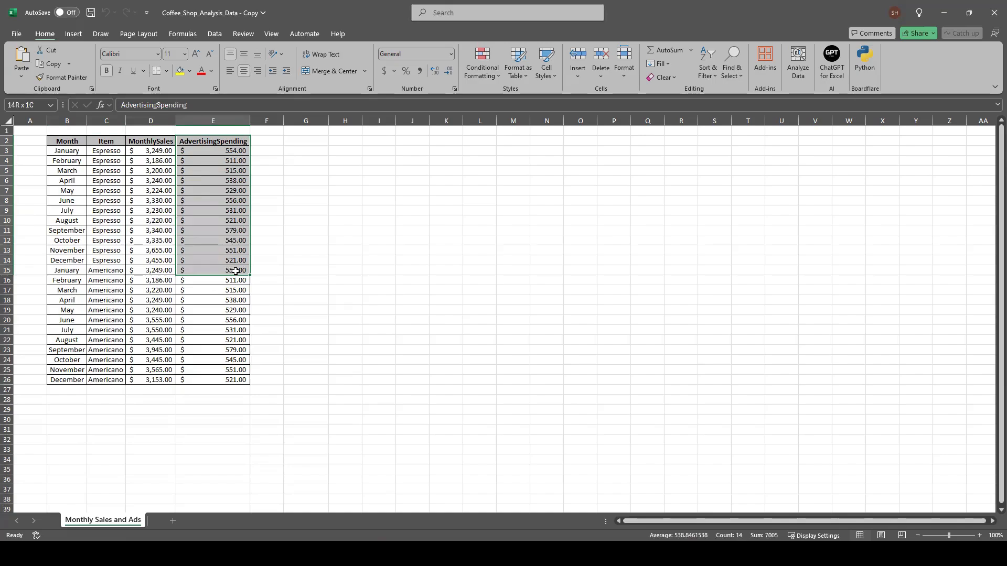
{"action": "left_click_drag", "start_coordinate": [235, 271], "coordinate": [230, 379]}
{"action": "left_click", "coordinate": [266, 320]}
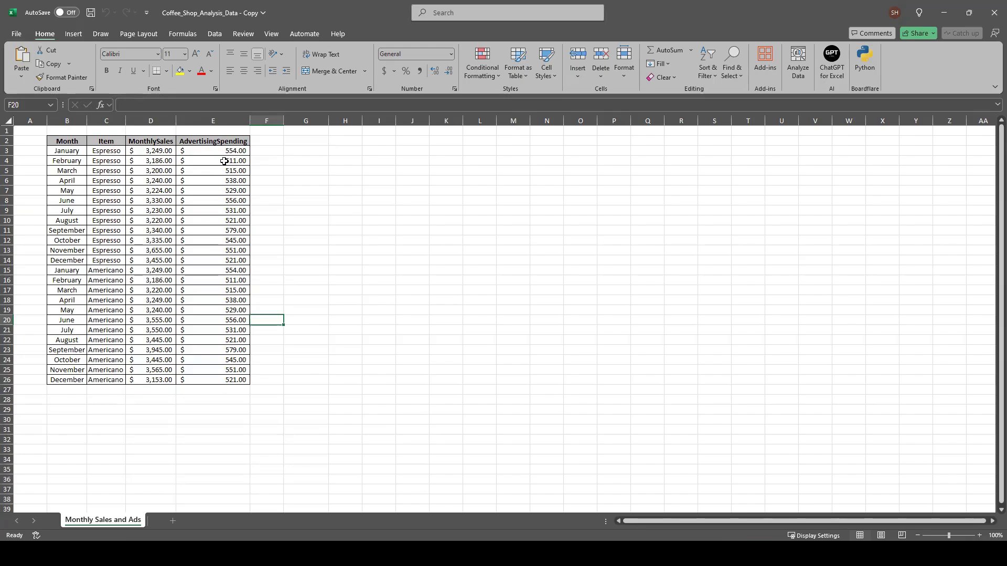
Review the Microsoft 365 Insider channel choices in the account settings and return to the worksheet.
{"action": "left_click", "coordinate": [19, 35]}
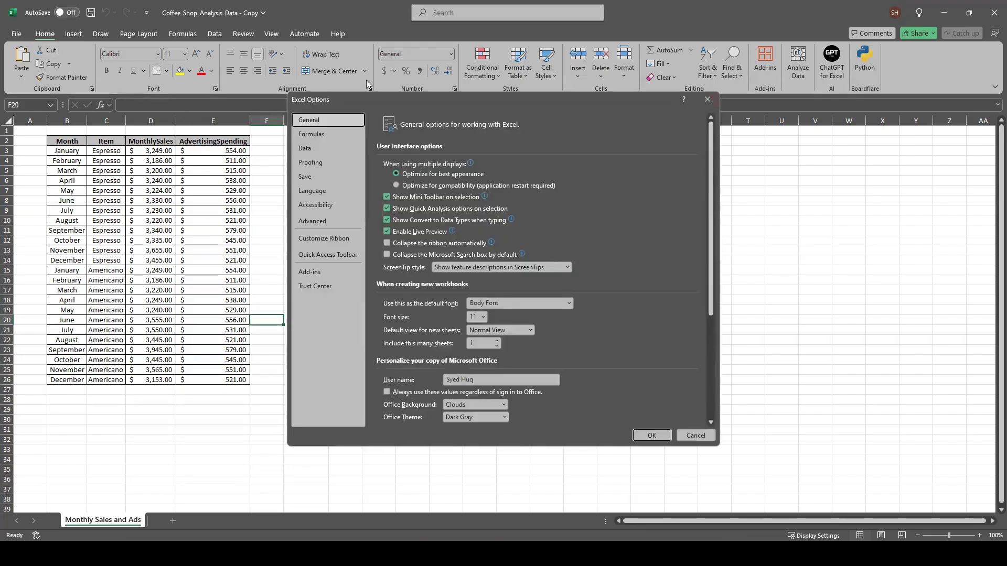
{"action": "key", "text": "Escape"}
{"action": "left_click", "coordinate": [16, 33]}
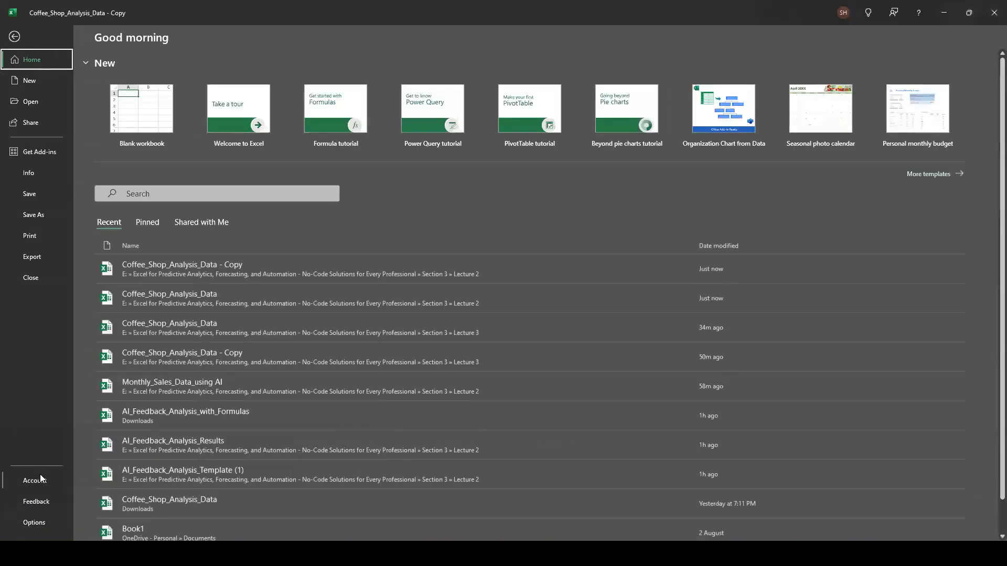
{"action": "left_click", "coordinate": [42, 479]}
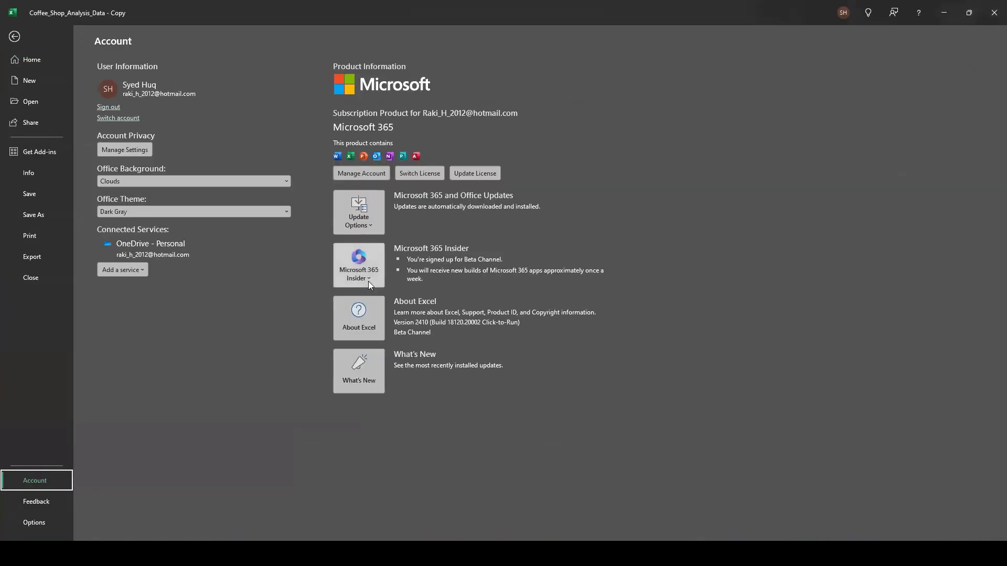
{"action": "left_click", "coordinate": [368, 280]}
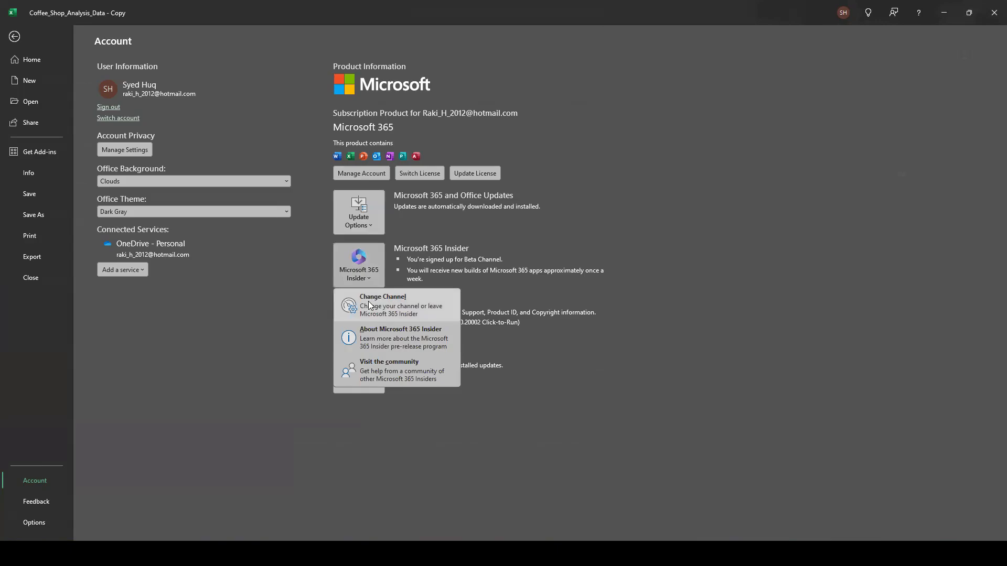
{"action": "left_click", "coordinate": [368, 304]}
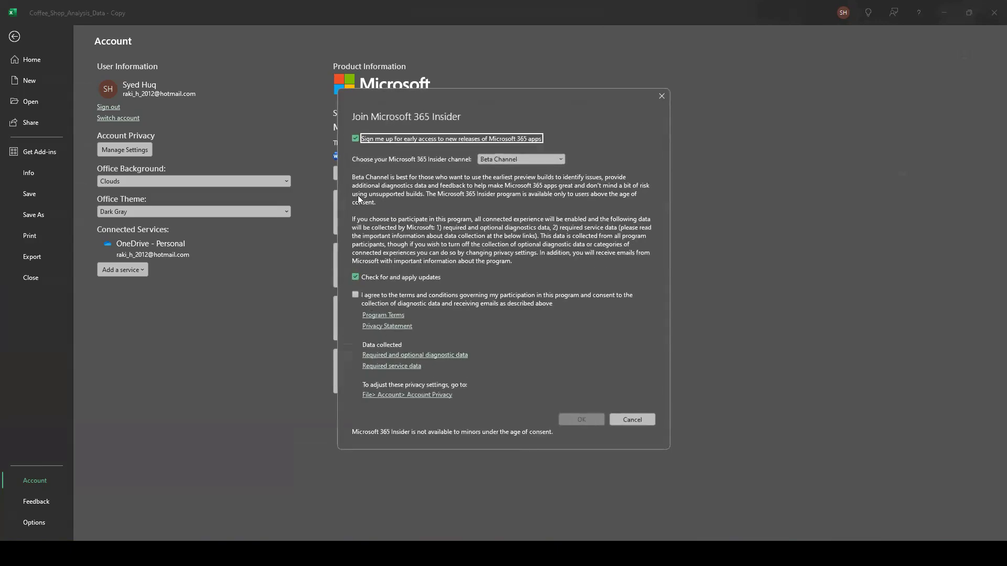
{"action": "left_click", "coordinate": [559, 159]}
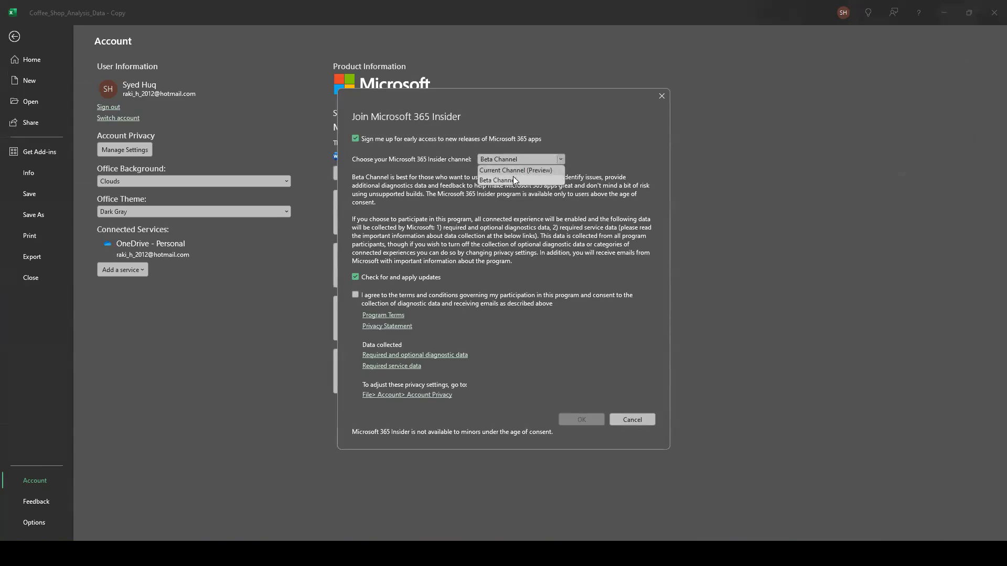
{"action": "left_click", "coordinate": [601, 168]}
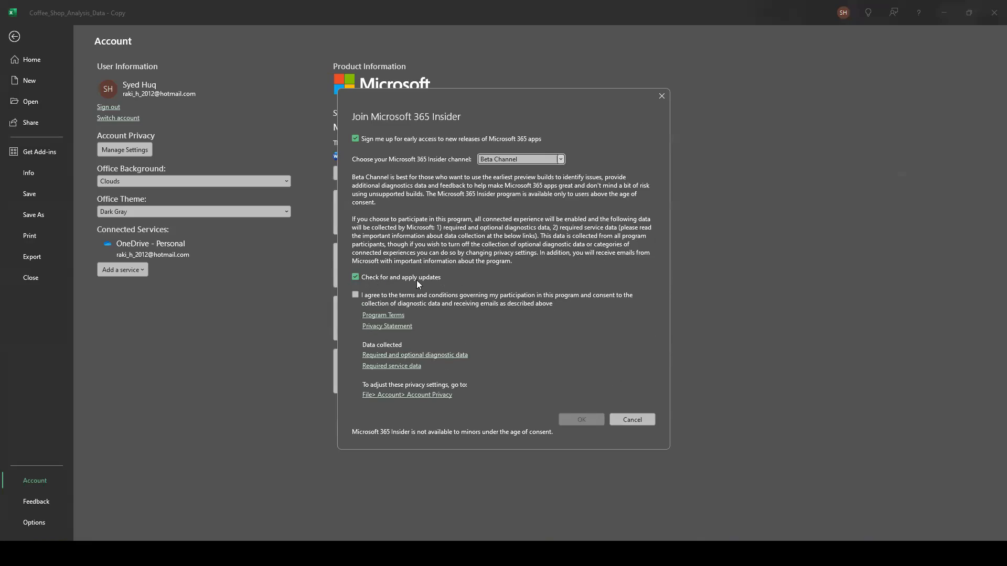
{"action": "left_click", "coordinate": [661, 96]}
{"action": "left_click", "coordinate": [16, 37]}
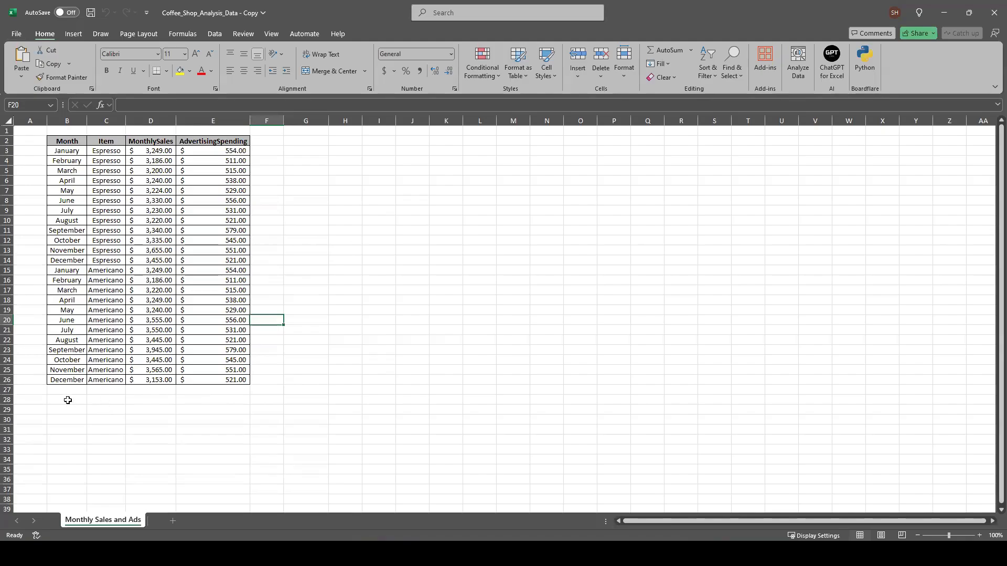
{"action": "left_click", "coordinate": [305, 142]}
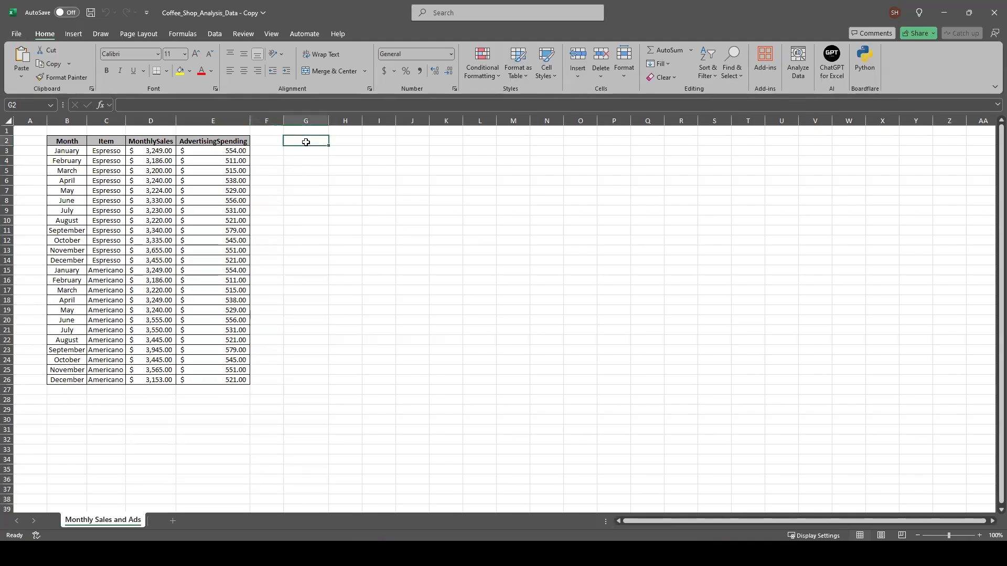
{"action": "type", "text": "="}
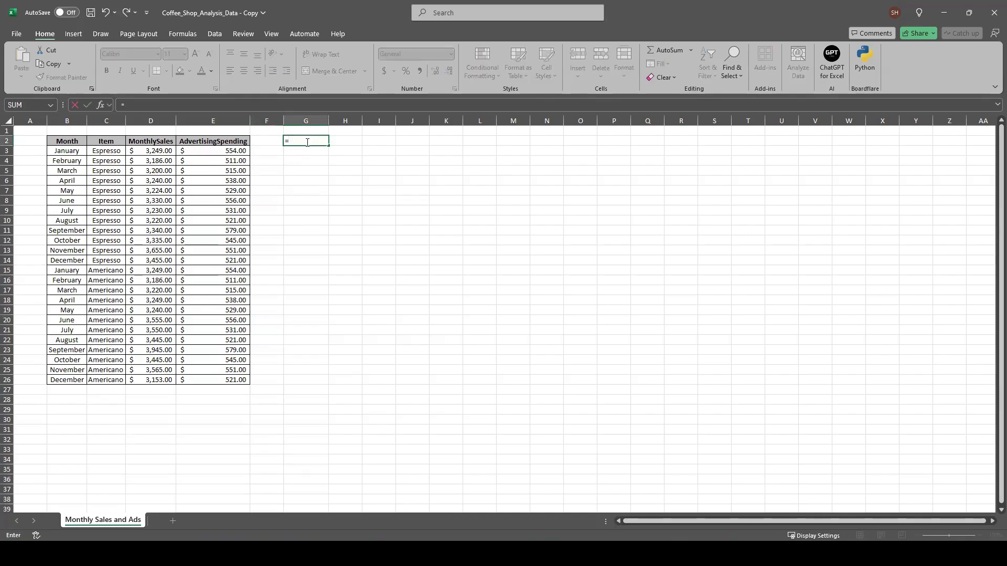
{"action": "type", "text": "py"}
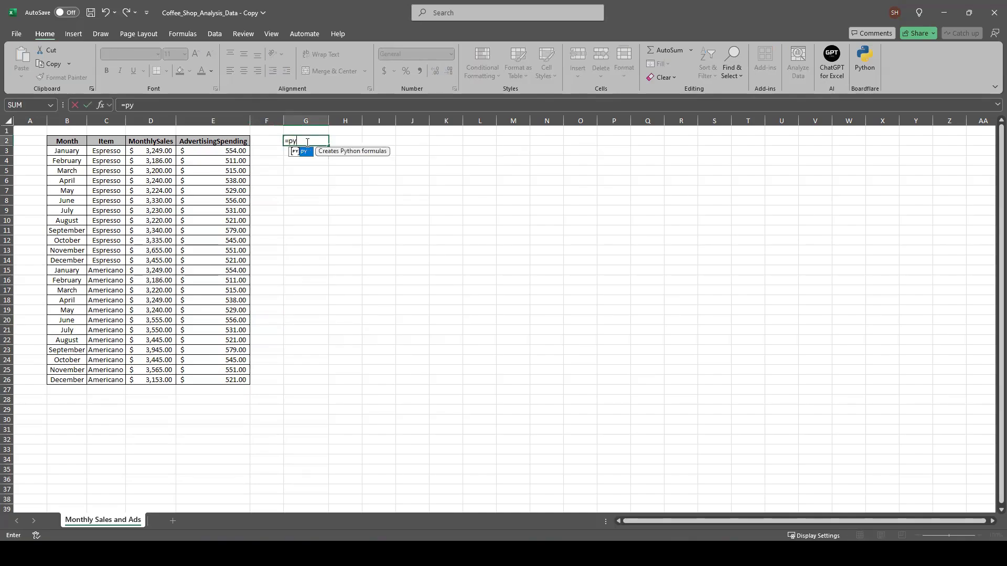
{"action": "key", "text": "Tab"}
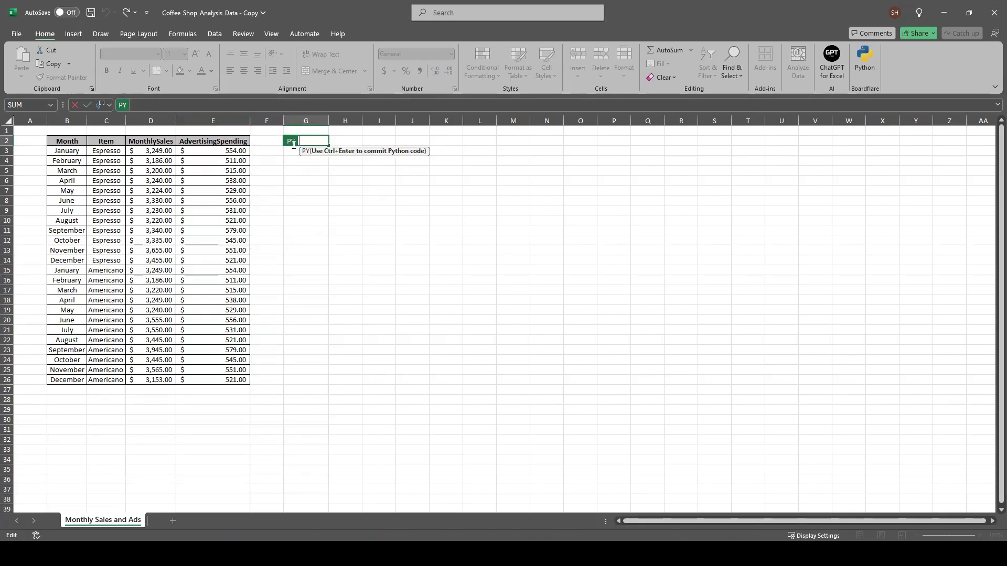
{"action": "left_click", "coordinate": [74, 106]}
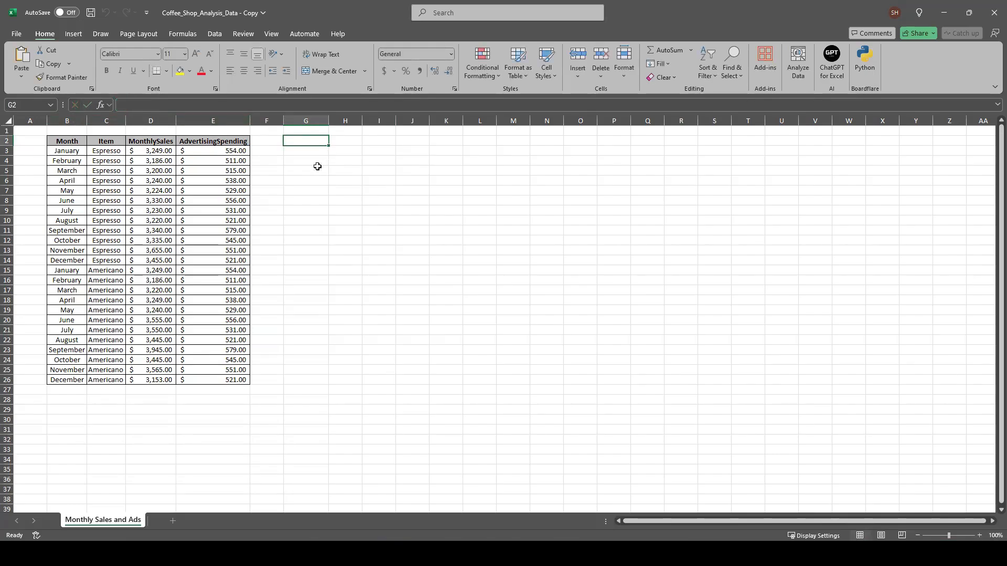
Create a Python DataFrame in cell G3 from the sales table with the code table=xl("B2:E26", headers=True).
{"action": "left_click", "coordinate": [302, 149]}
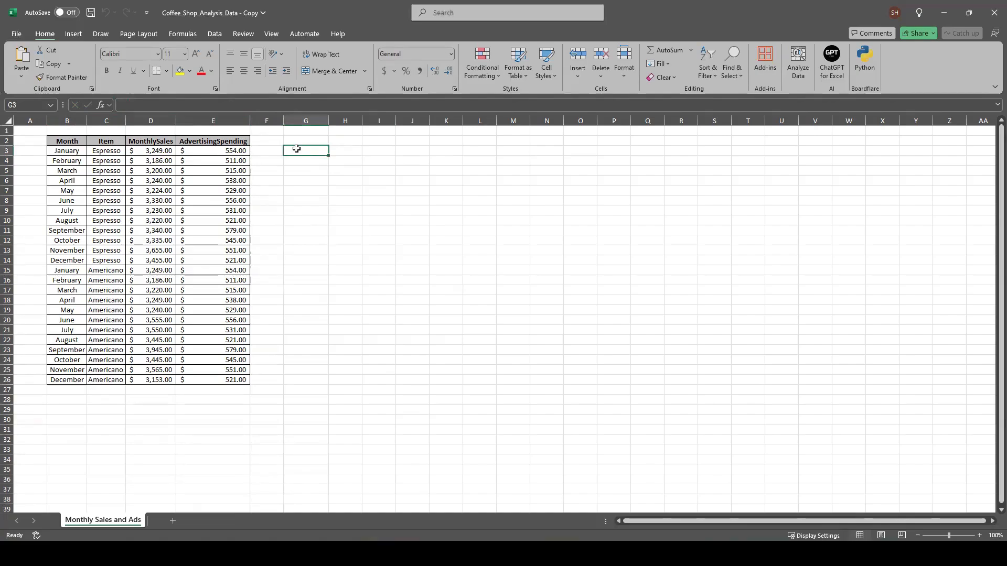
{"action": "type", "text": "=PY"}
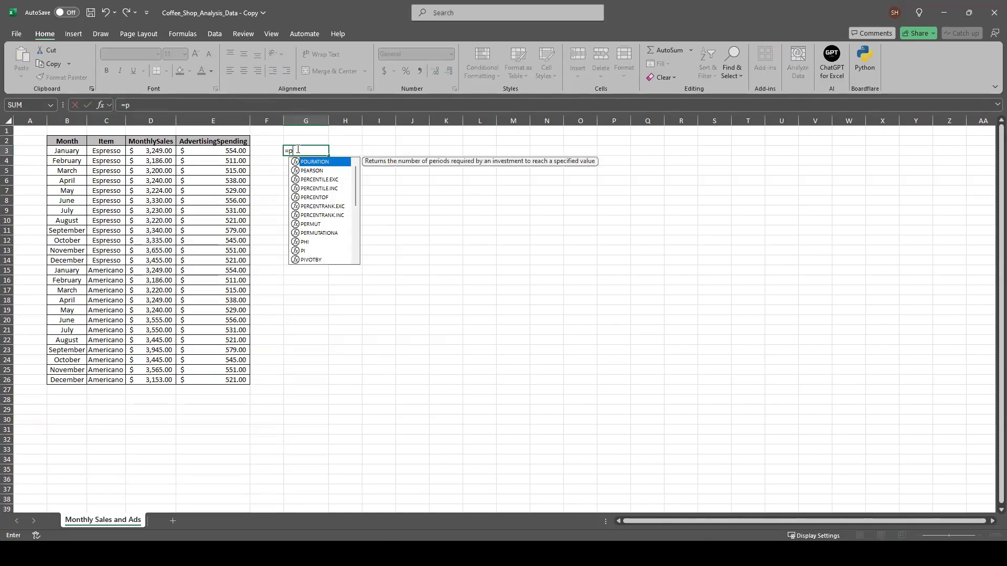
{"action": "key", "text": "Tab"}
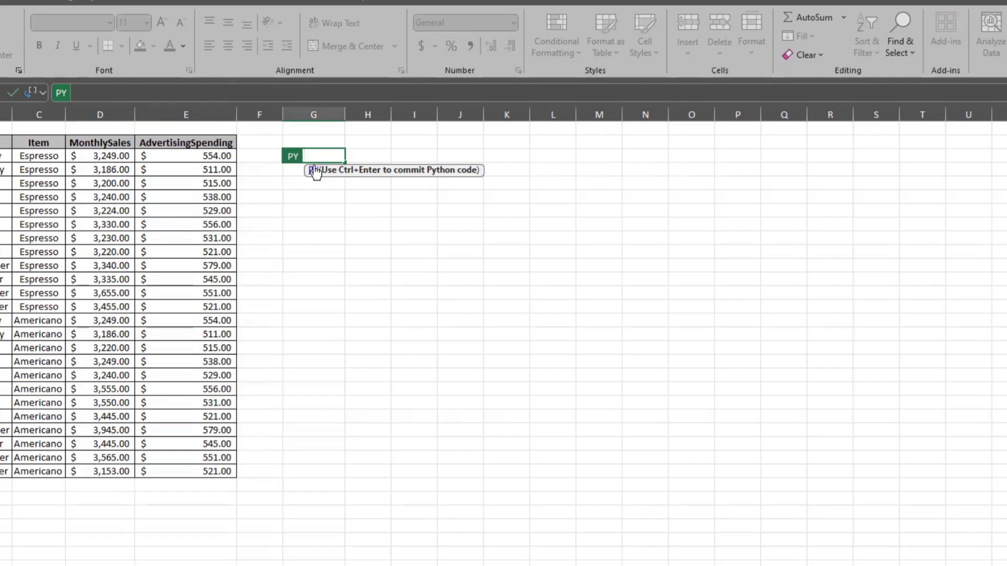
{"action": "type", "text": "table=xl"}
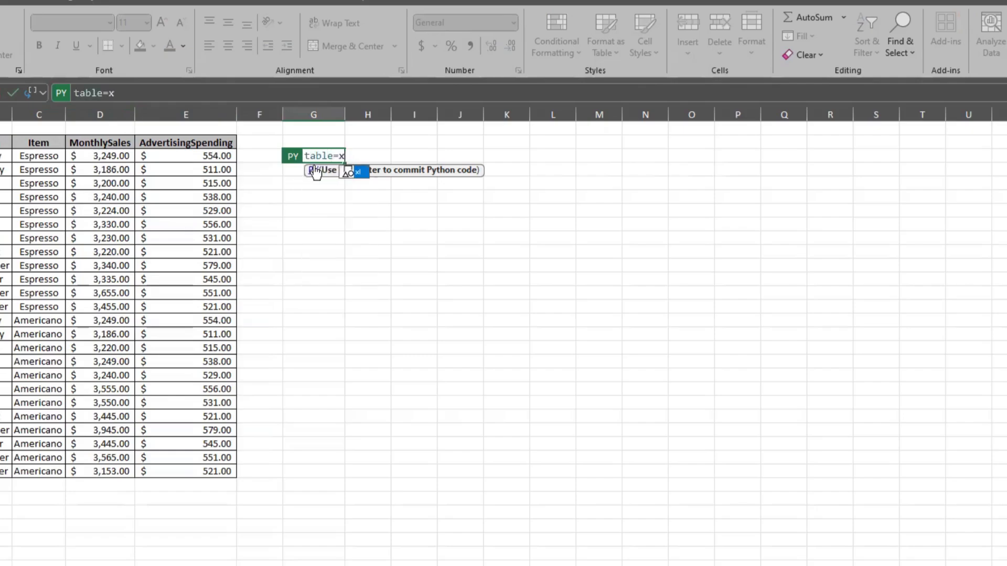
{"action": "type", "text": "("}
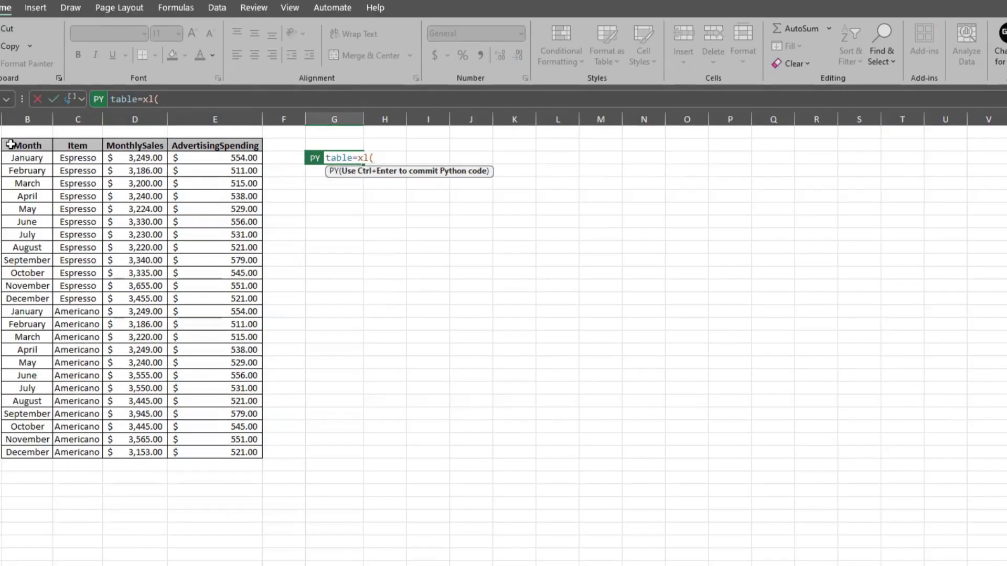
{"action": "left_click_drag", "start_coordinate": [5, 143], "coordinate": [174, 441]}
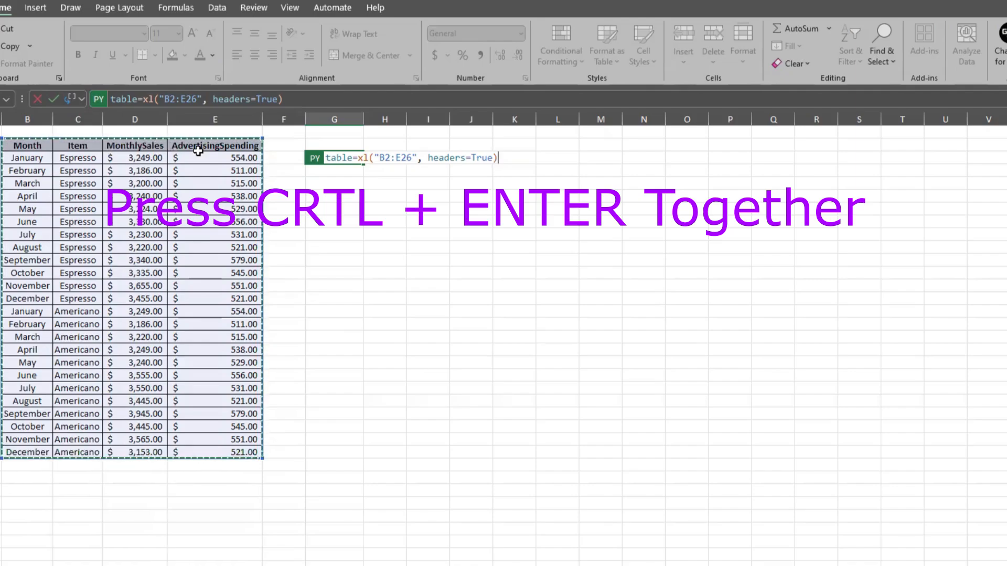
{"action": "key", "text": "ctrl+Return"}
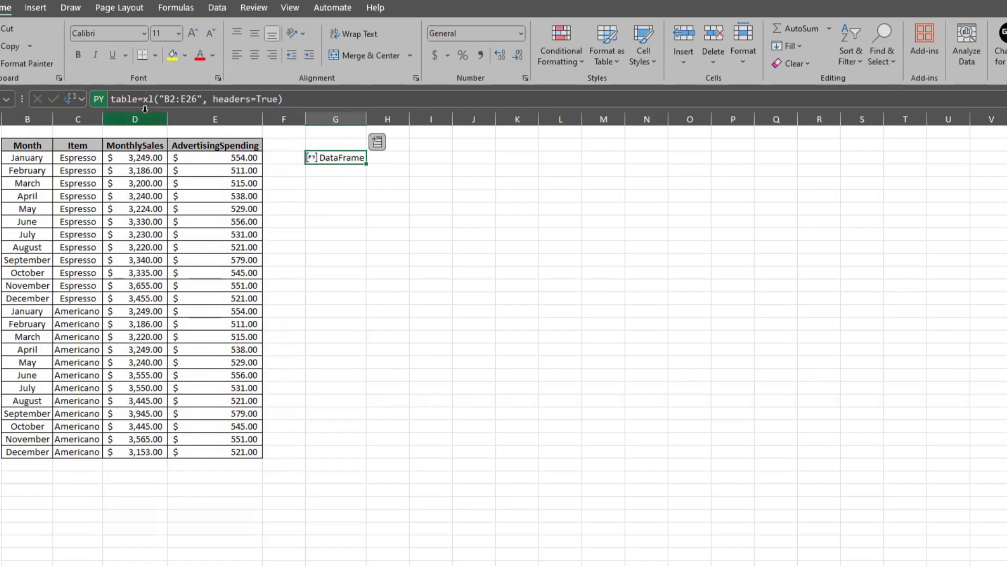
Switch the Python output of cell G3 to Excel Value and back to Python Object.
{"action": "left_click", "coordinate": [82, 99]}
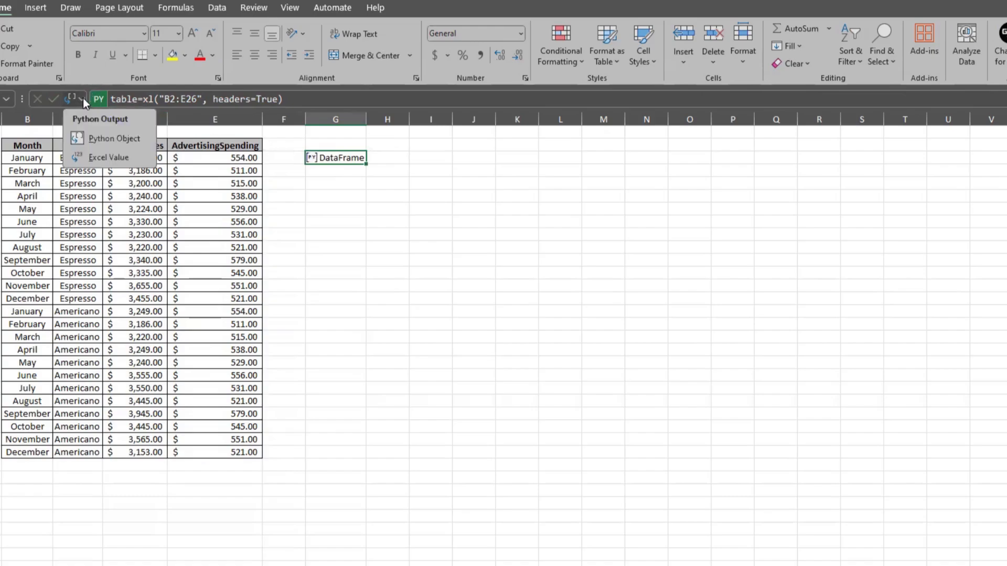
{"action": "left_click", "coordinate": [93, 157]}
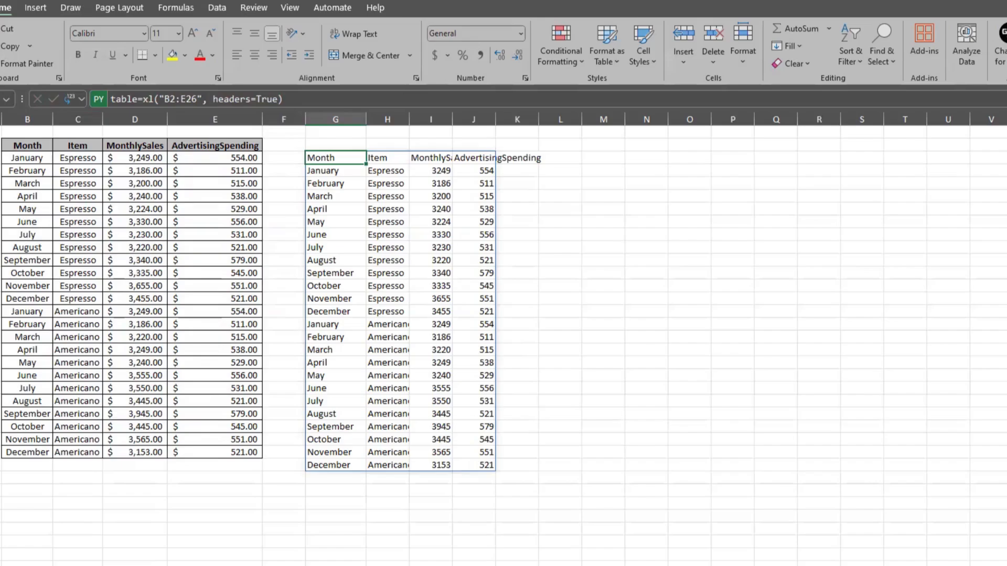
{"action": "left_click", "coordinate": [82, 103]}
{"action": "left_click", "coordinate": [103, 135]}
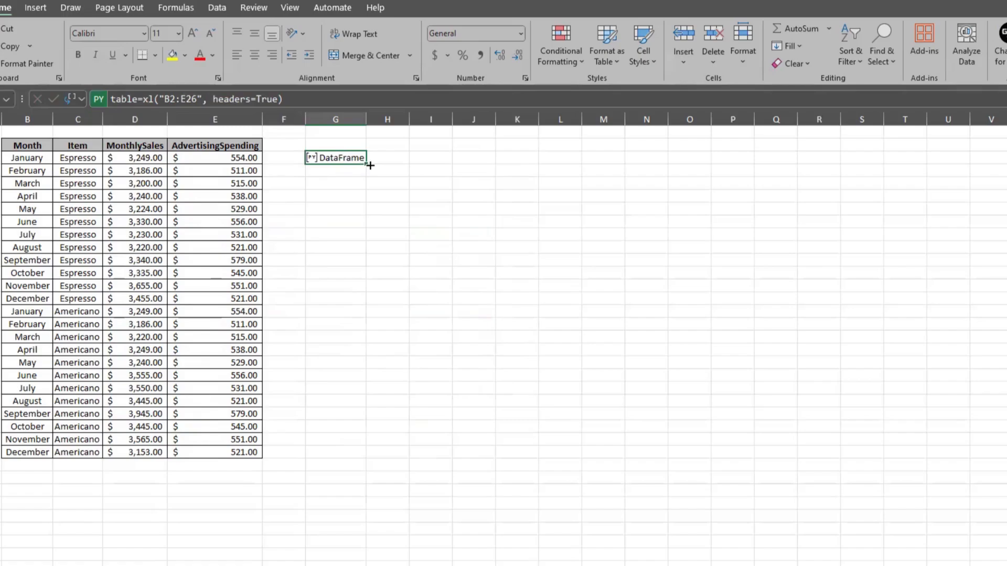
{"action": "left_click", "coordinate": [80, 99]}
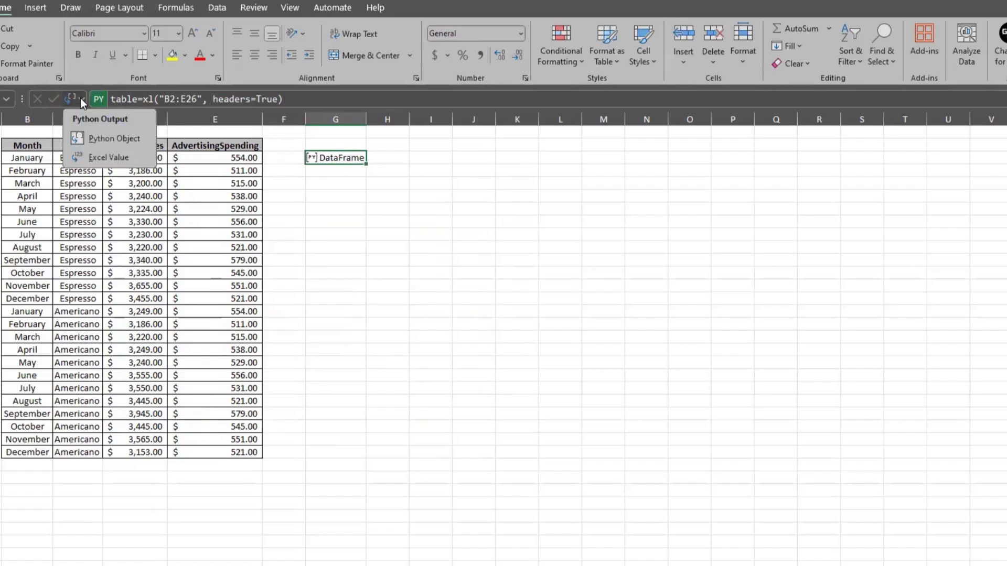
{"action": "left_click", "coordinate": [482, 253]}
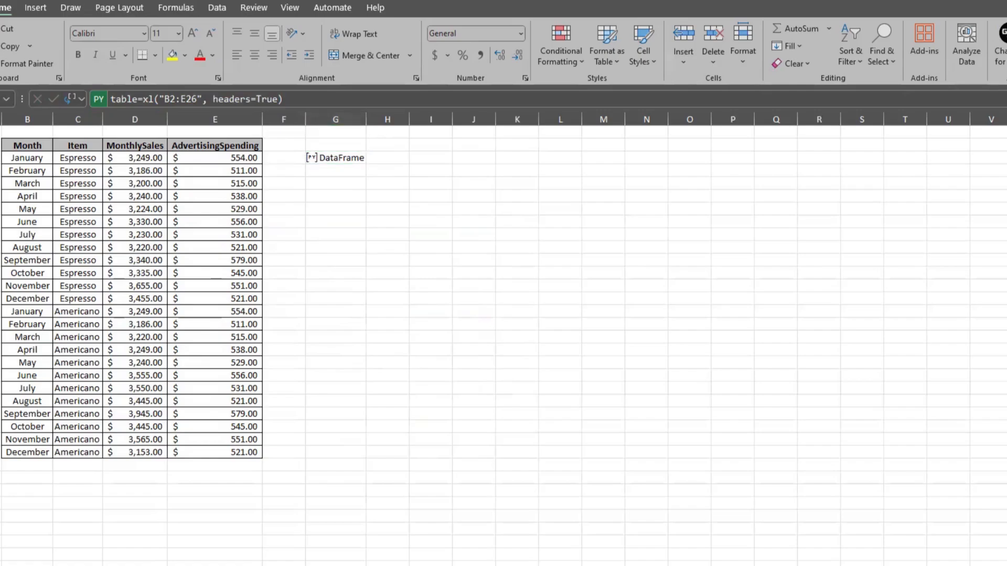
Create a Python formula in cell G5 that summarises the DataFrame with the code xl("G3").describe().
{"action": "left_click", "coordinate": [320, 185]}
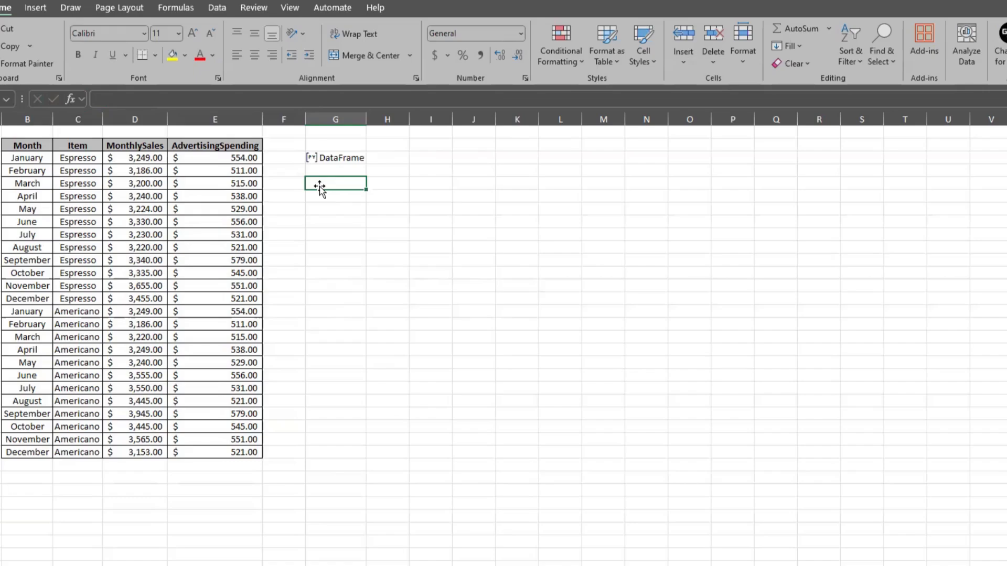
{"action": "type", "text": "="}
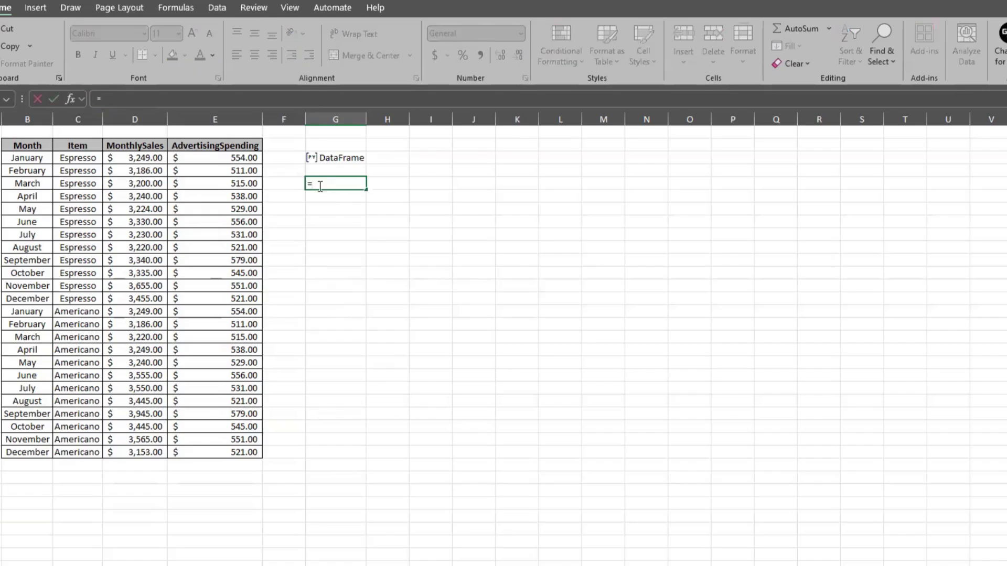
{"action": "type", "text": "py"}
{"action": "key", "text": "Tab"}
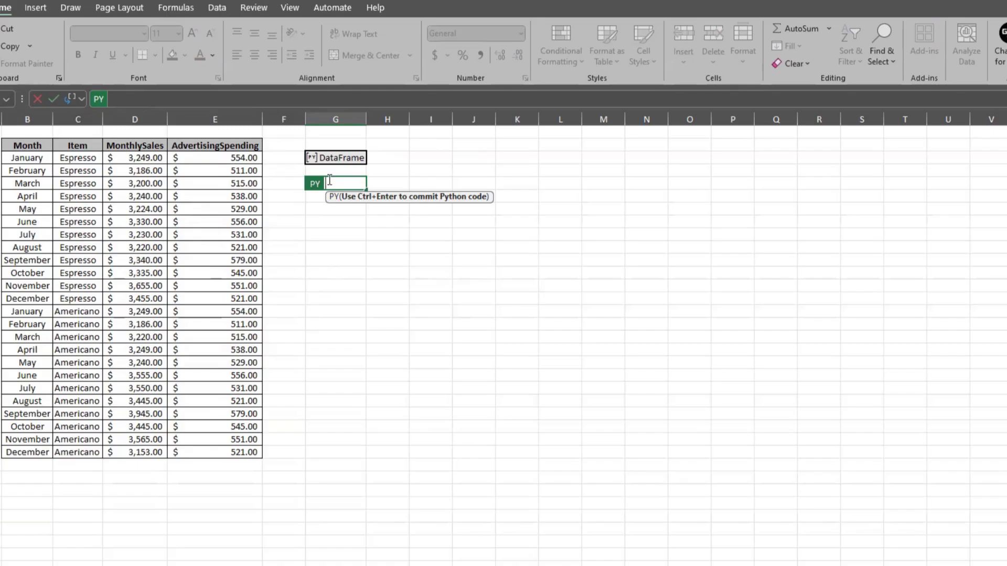
{"action": "type", "text": "x1("}
{"action": "left_click", "coordinate": [342, 158]}
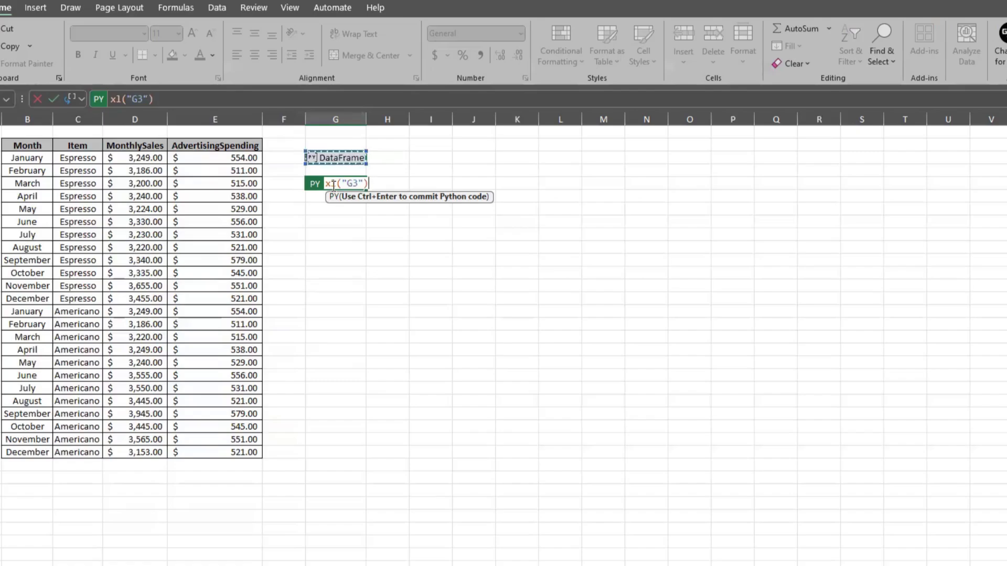
{"action": "mouse_move", "coordinate": [334, 186]}
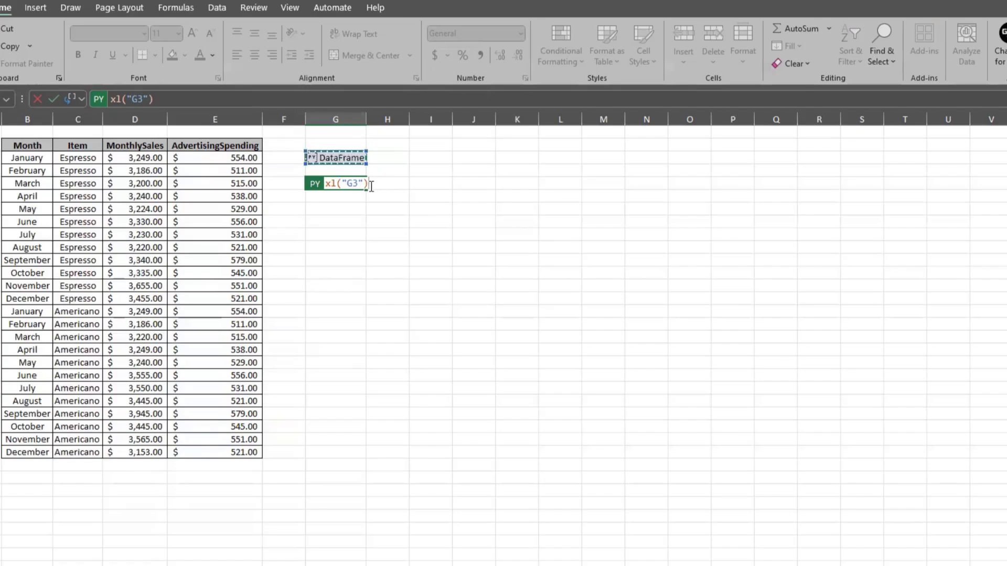
{"action": "type", "text": ".descr"}
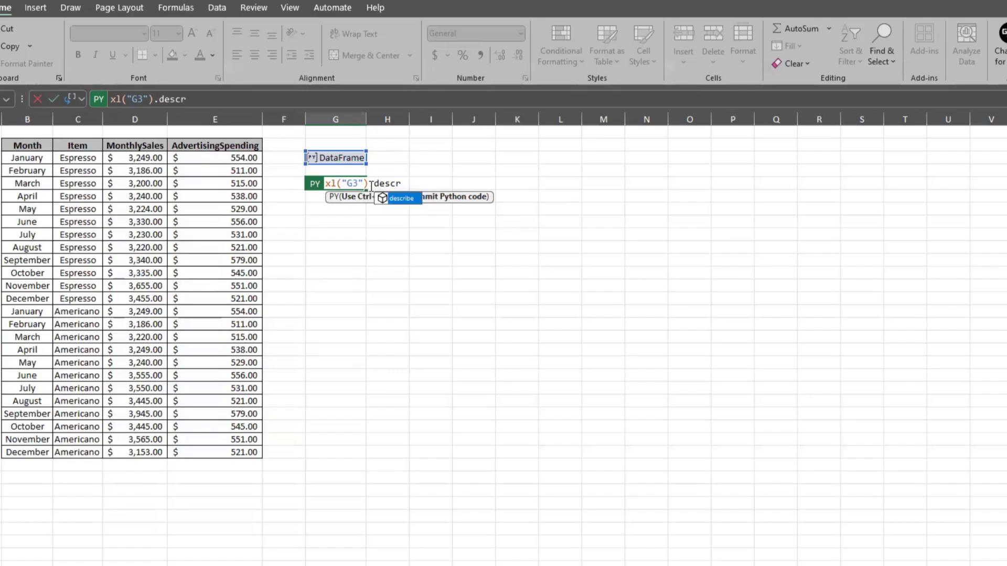
{"action": "type", "text": "ibe"}
{"action": "type", "text": "()"}
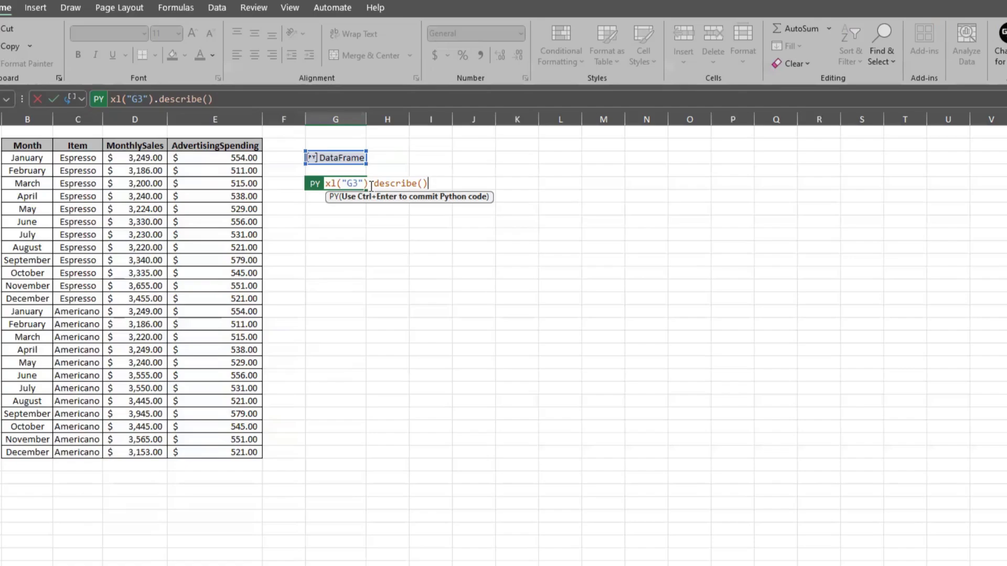
{"action": "key", "text": "ctrl+Return"}
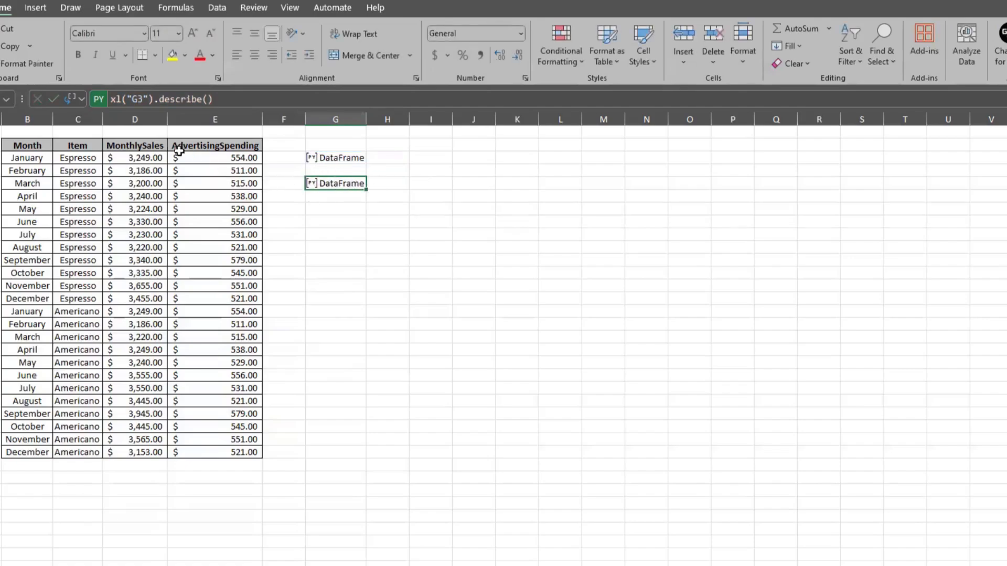
Output the G5 statistics as Excel Value and fit the widths of columns H and I to their contents.
{"action": "left_click", "coordinate": [84, 102]}
{"action": "left_click", "coordinate": [111, 157]}
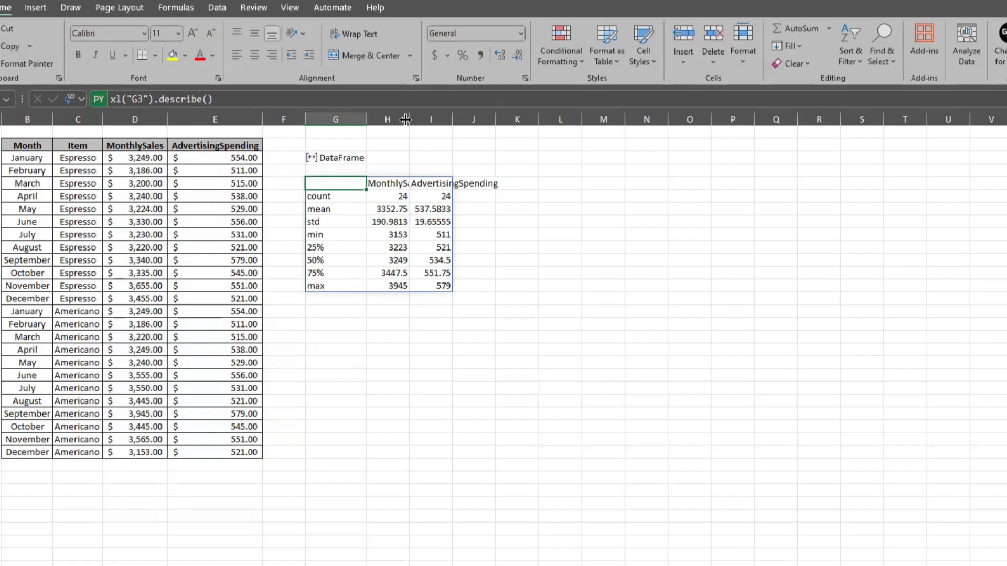
{"action": "left_click_drag", "start_coordinate": [392, 119], "coordinate": [452, 121]}
{"action": "double_click", "coordinate": [452, 121]}
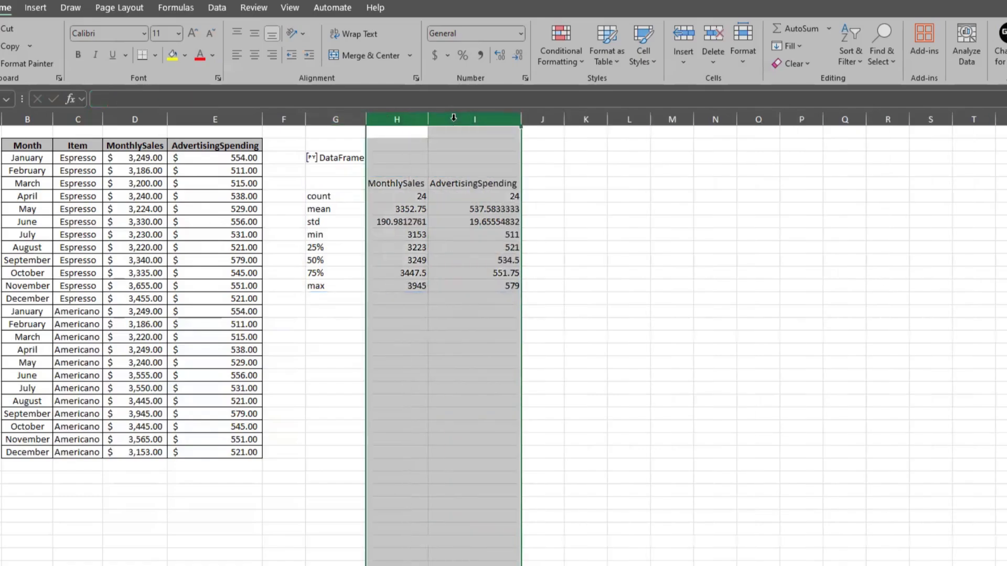
Apply all borders and centre alignment to the descriptive statistics table, covering G6:I13 and the H5:I5 headers.
{"action": "left_click_drag", "start_coordinate": [338, 195], "coordinate": [497, 283]}
{"action": "left_click_drag", "start_coordinate": [384, 183], "coordinate": [479, 182]}
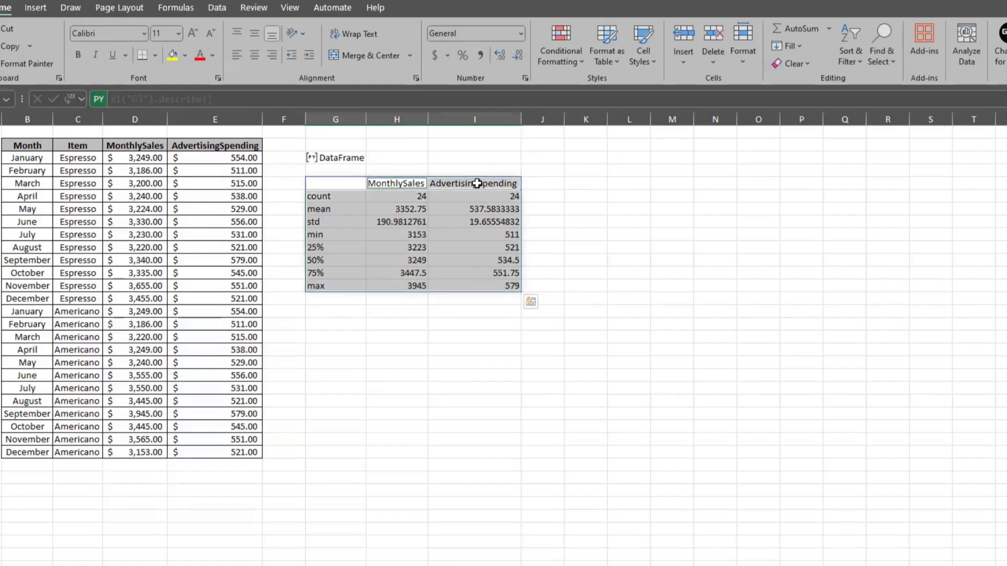
{"action": "left_click", "coordinate": [154, 55]}
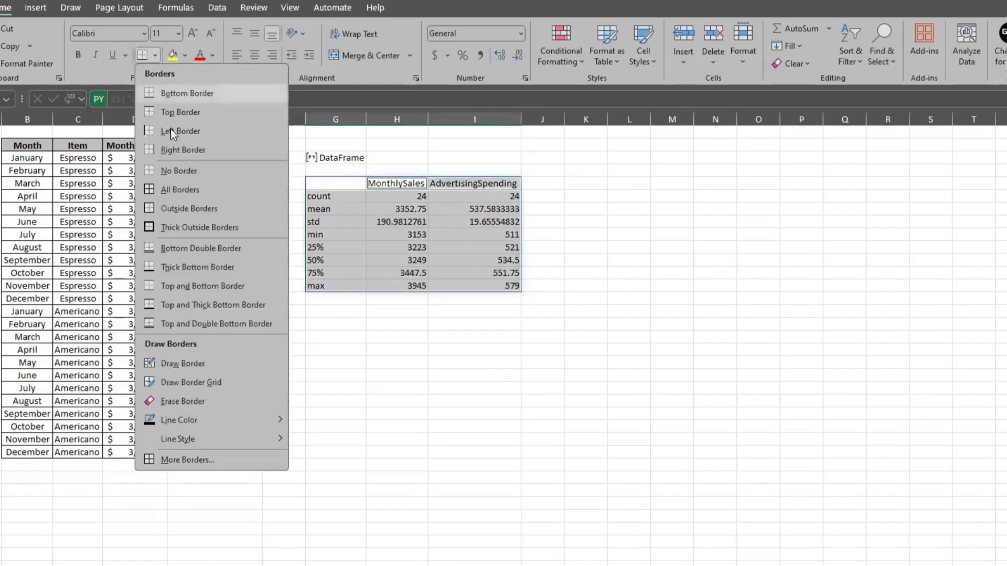
{"action": "left_click", "coordinate": [169, 190]}
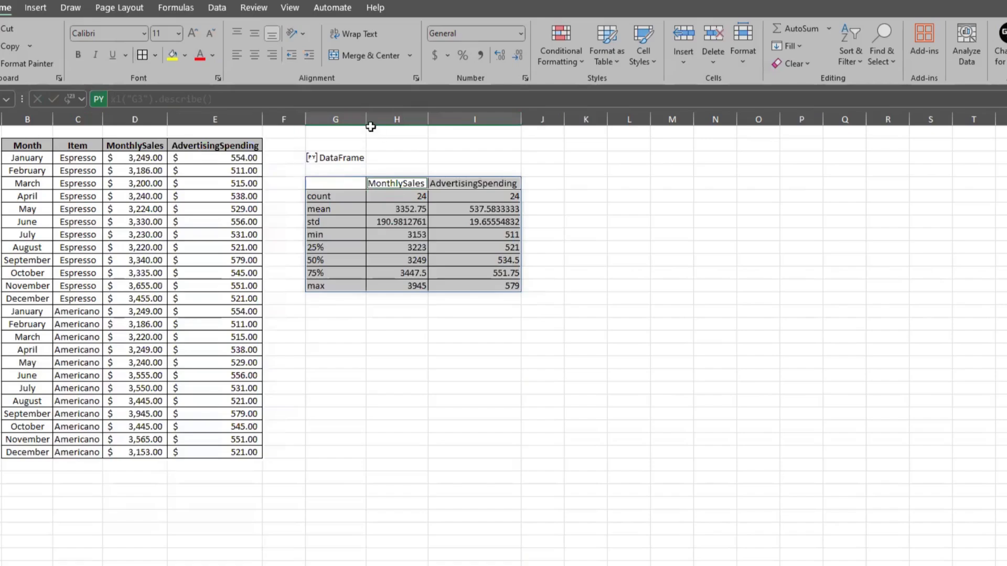
{"action": "left_click", "coordinate": [255, 55]}
{"action": "left_click", "coordinate": [341, 209]}
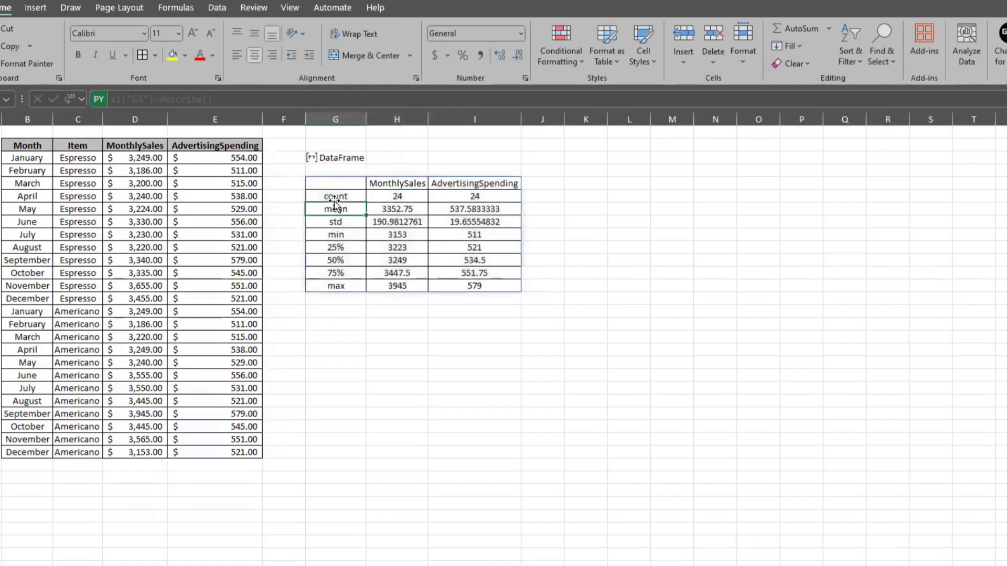
Fill the statistic labels in G6:G13 and the column headers in H5:I5 with grey and make them bold.
{"action": "left_click_drag", "start_coordinate": [337, 197], "coordinate": [344, 286]}
{"action": "left_click_drag", "start_coordinate": [399, 184], "coordinate": [467, 180]}
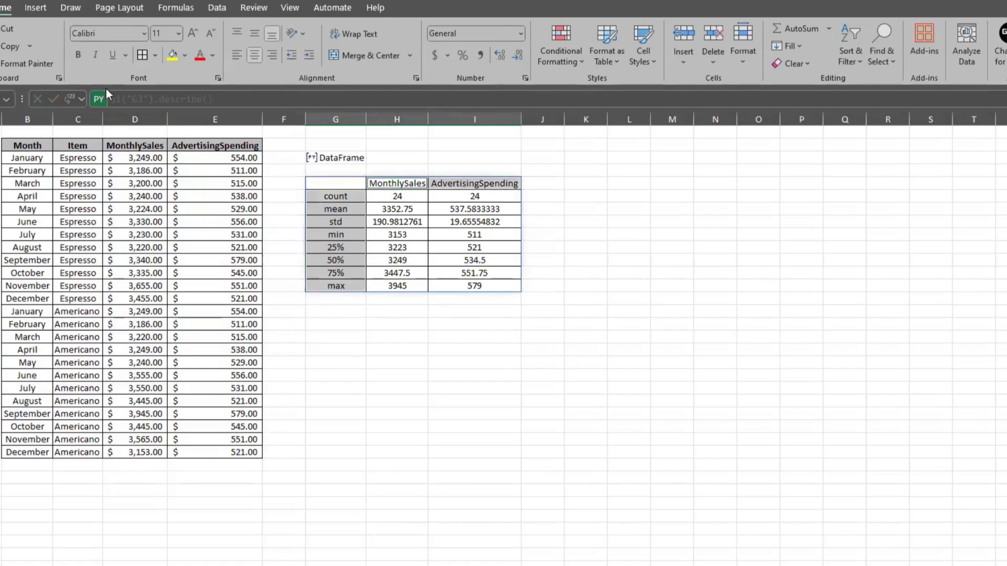
{"action": "left_click", "coordinate": [186, 56]}
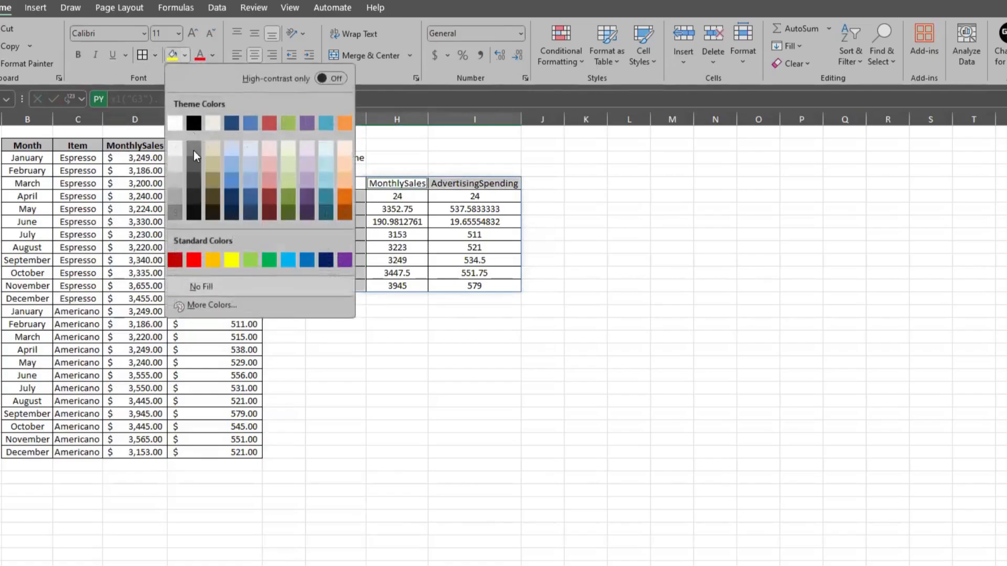
{"action": "left_click", "coordinate": [176, 184]}
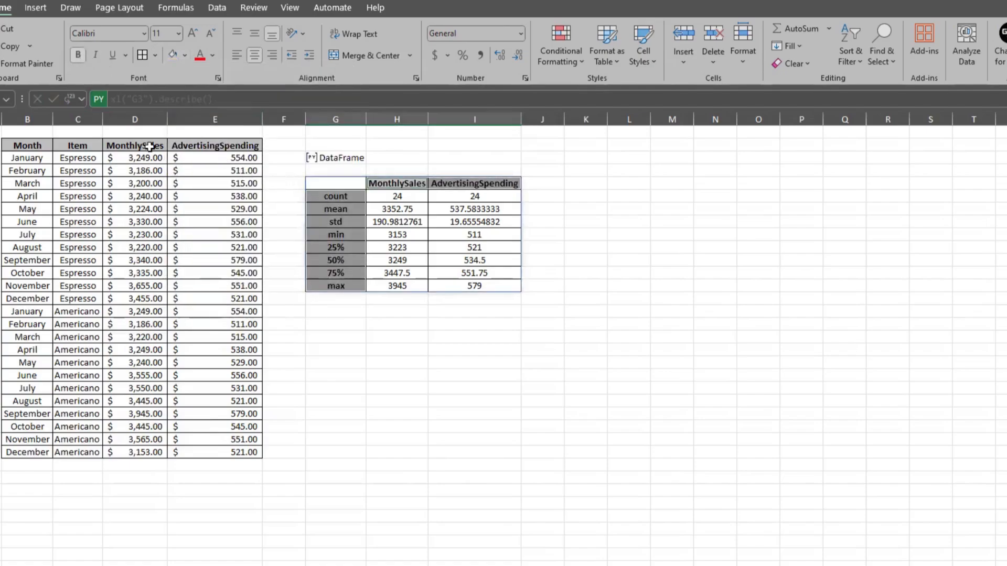
{"action": "left_click", "coordinate": [317, 338]}
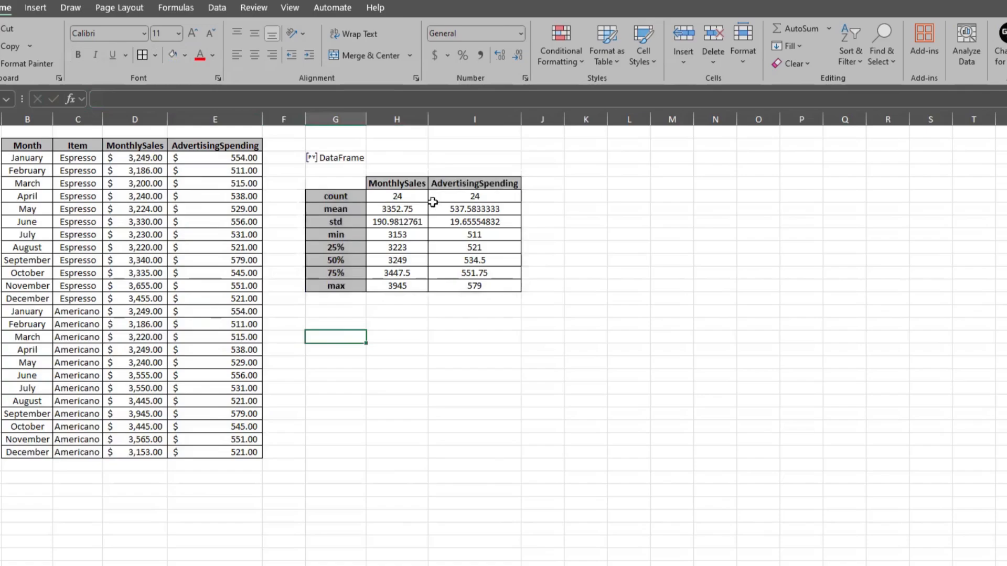
Examine the descriptive statistics against the source months and sales, and review the Python code in cell G5.
{"action": "left_click_drag", "start_coordinate": [36, 162], "coordinate": [33, 452]}
{"action": "left_click", "coordinate": [24, 312]}
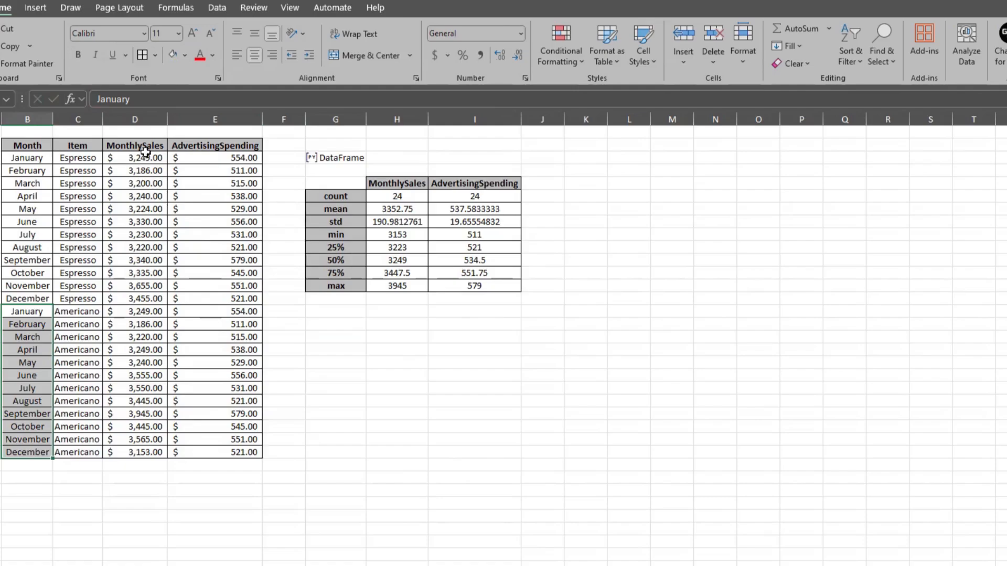
{"action": "left_click", "coordinate": [381, 235]}
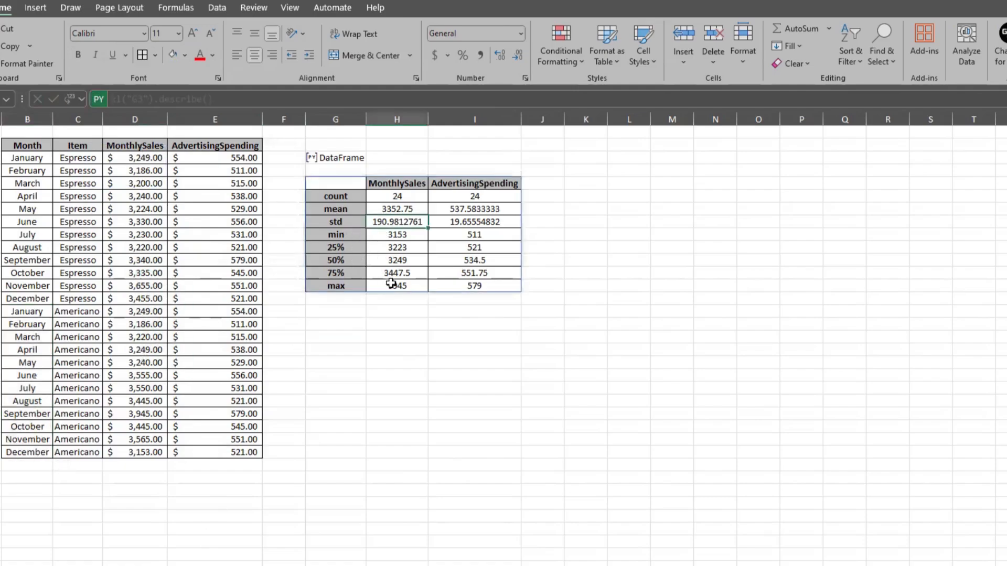
{"action": "left_click", "coordinate": [397, 246]}
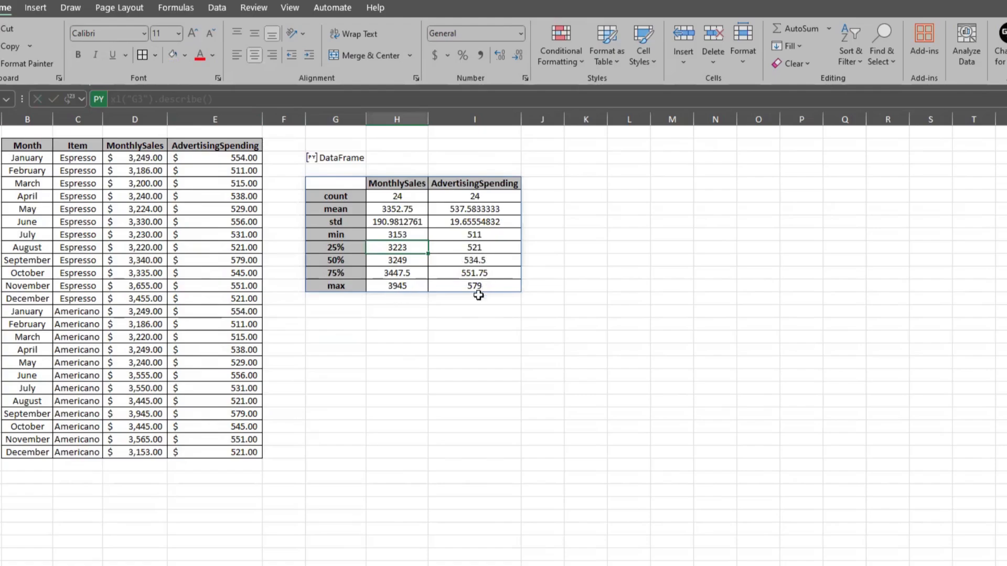
{"action": "left_click", "coordinate": [498, 338]}
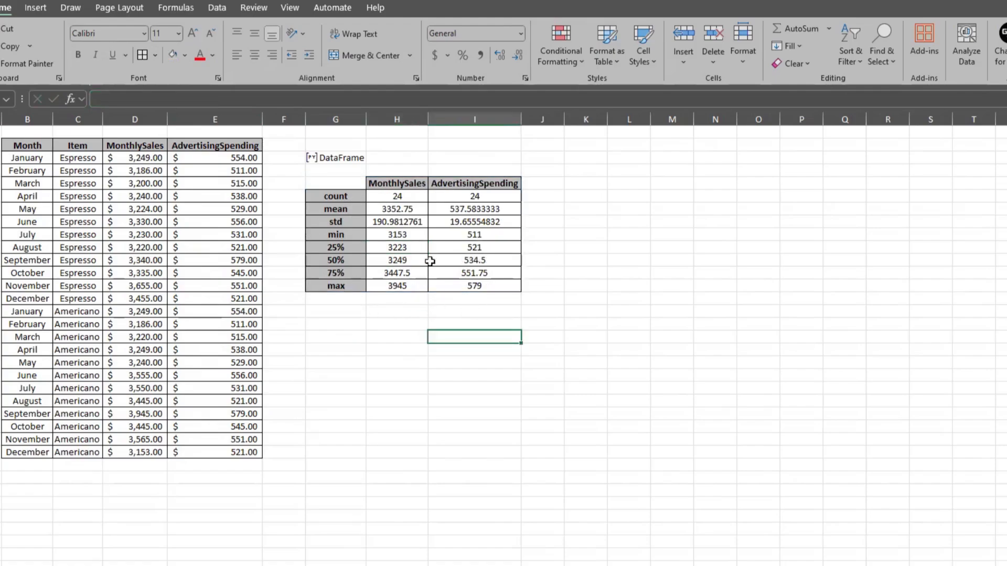
{"action": "left_click", "coordinate": [340, 184]}
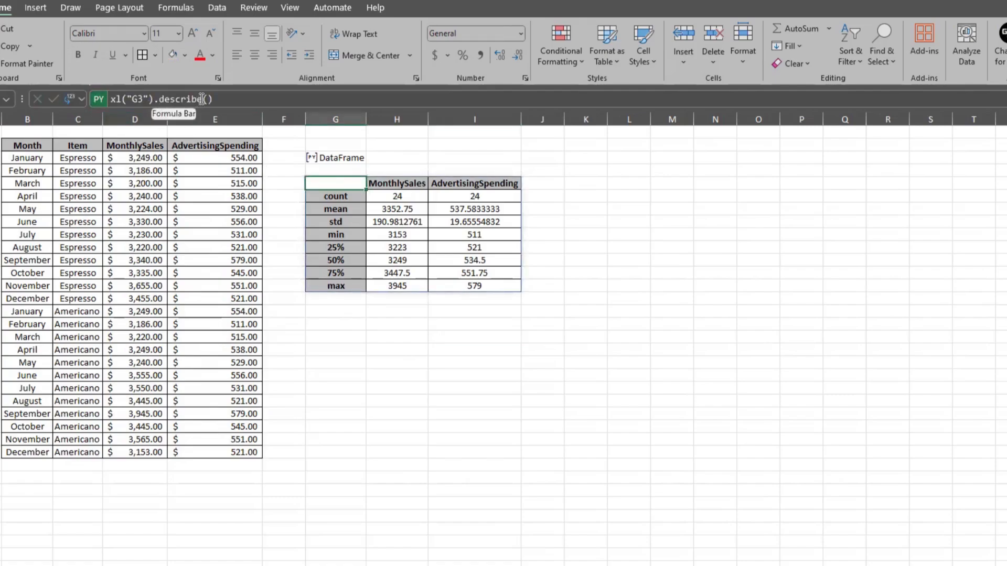
{"action": "left_click", "coordinate": [341, 349]}
{"action": "left_click", "coordinate": [336, 312]}
{"action": "type", "text": "=py"}
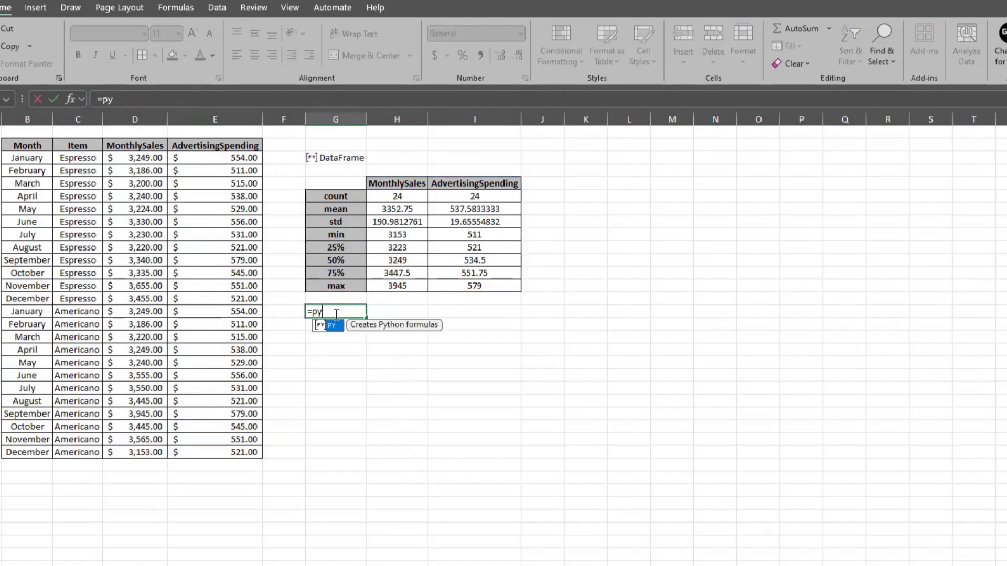
{"action": "key", "text": "Tab"}
{"action": "key", "text": "Escape"}
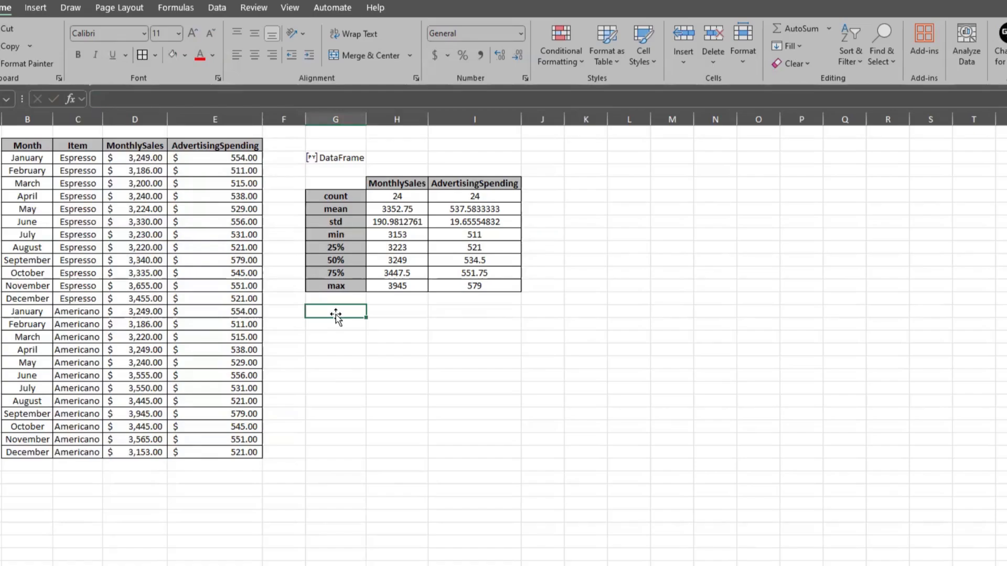
Create a Python formula in cell G15 with the code table.groupby("Item").MonthlySales.sum() and output it as Excel Value.
{"action": "type", "text": "=py"}
{"action": "key", "text": "Tab"}
{"action": "type", "text": "table"}
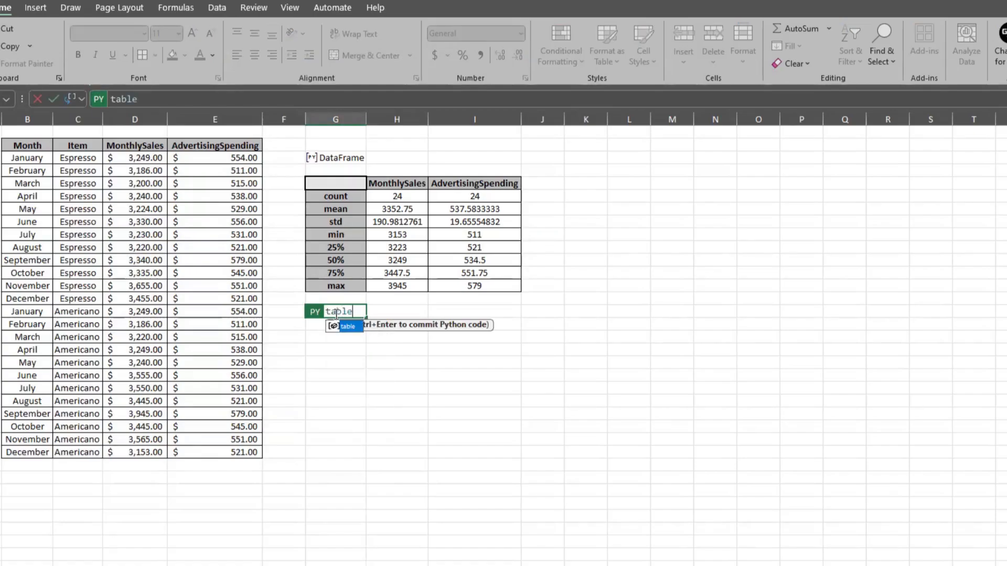
{"action": "type", "text": "."}
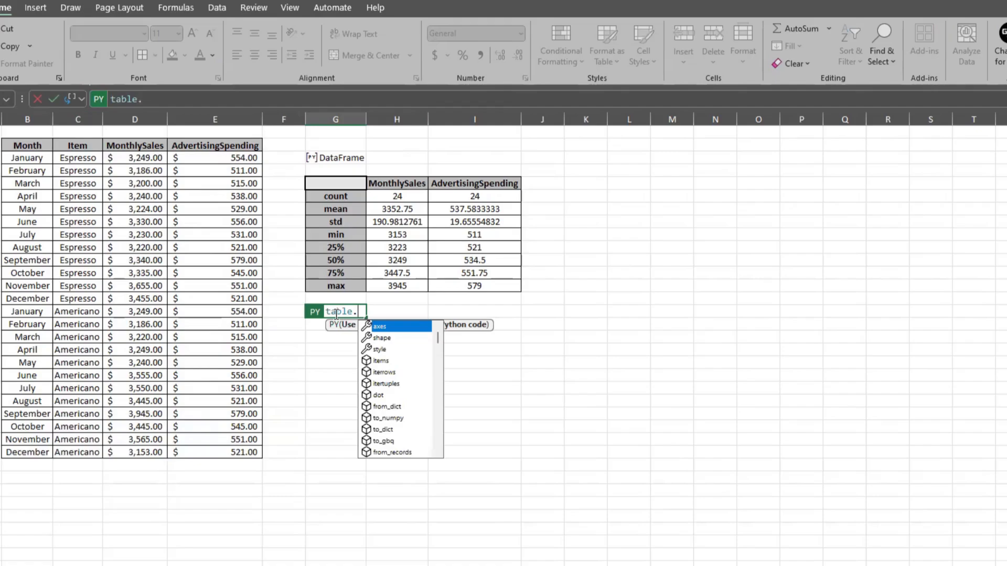
{"action": "type", "text": "groupby("}
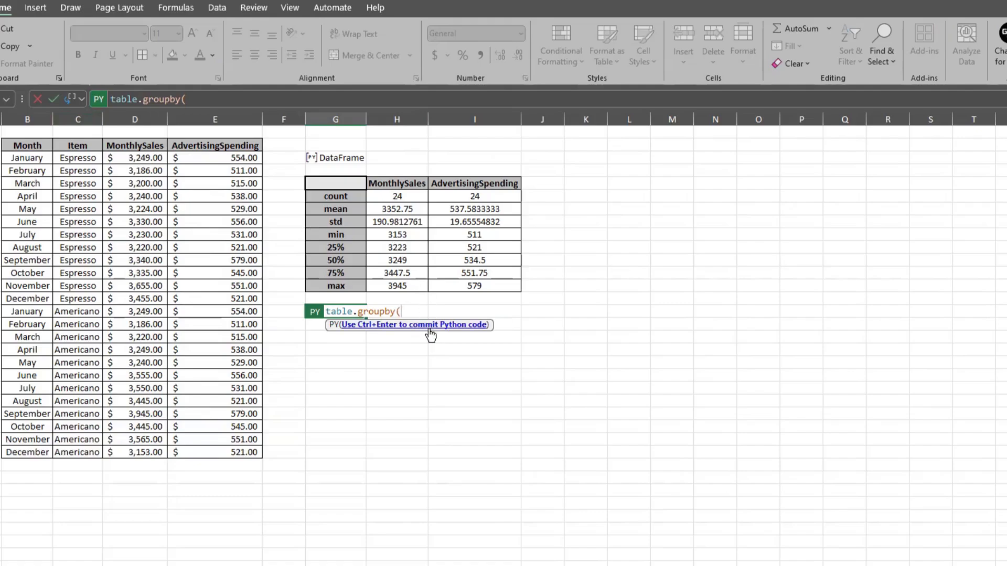
{"action": "type", "text": "\"Item\")."}
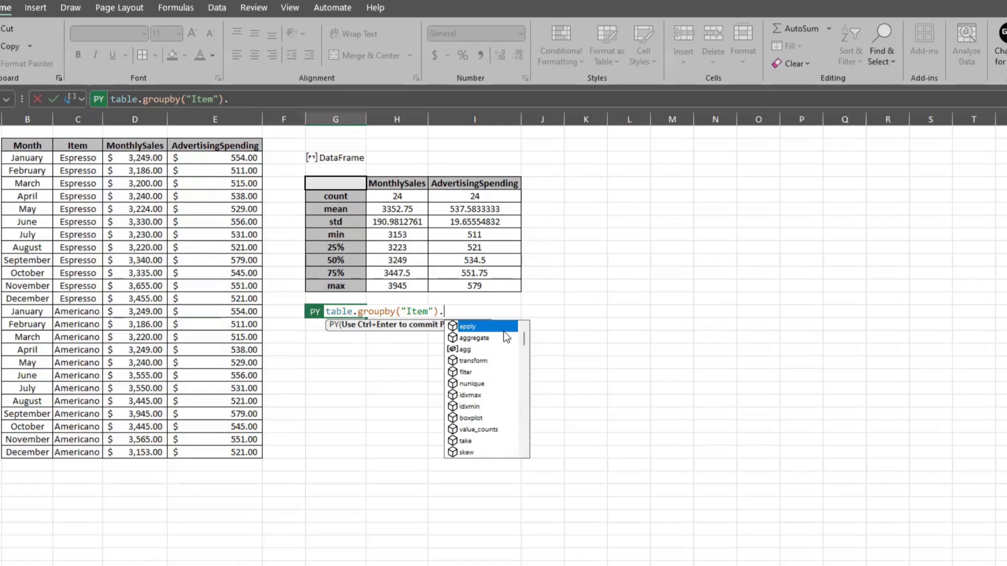
{"action": "type", "text": "MonthlySales.s"}
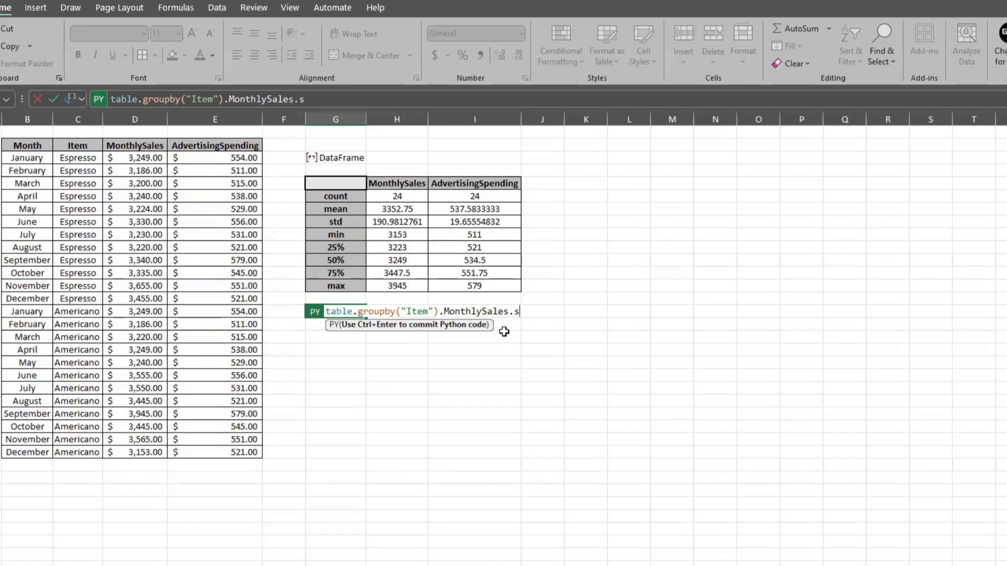
{"action": "type", "text": "um()"}
{"action": "key", "text": "ctrl+Return"}
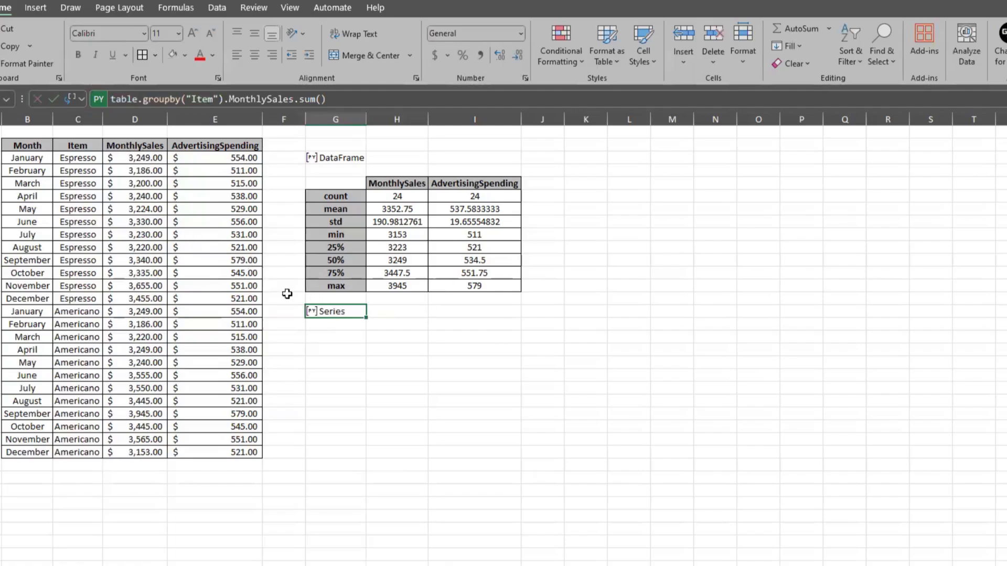
{"action": "left_click", "coordinate": [79, 99]}
{"action": "left_click", "coordinate": [100, 157]}
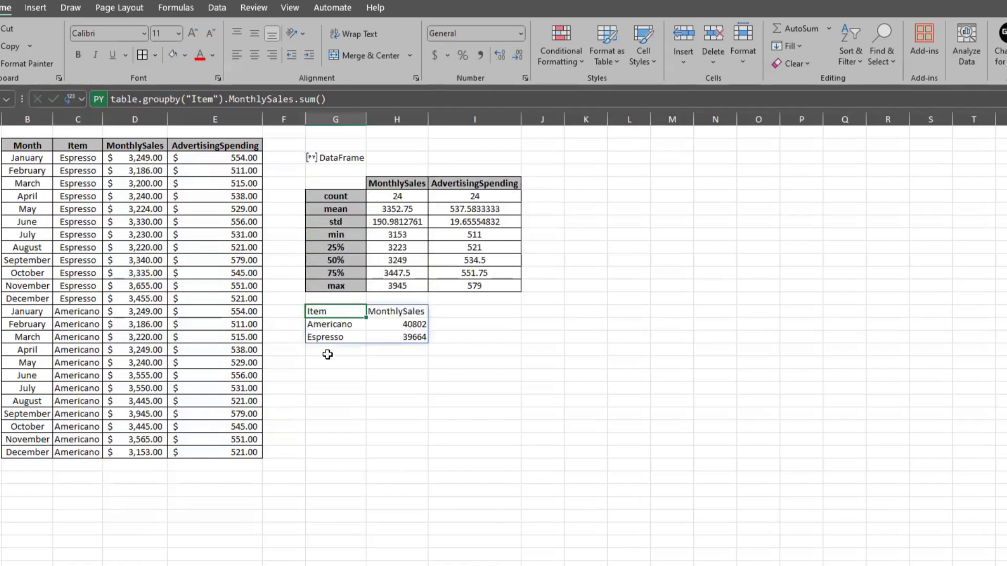
Compare the summed MonthlySales of Americano and Espresso in the grouped results.
{"action": "scroll", "coordinate": [326, 353], "scroll_direction": "down", "scroll_amount": 1}
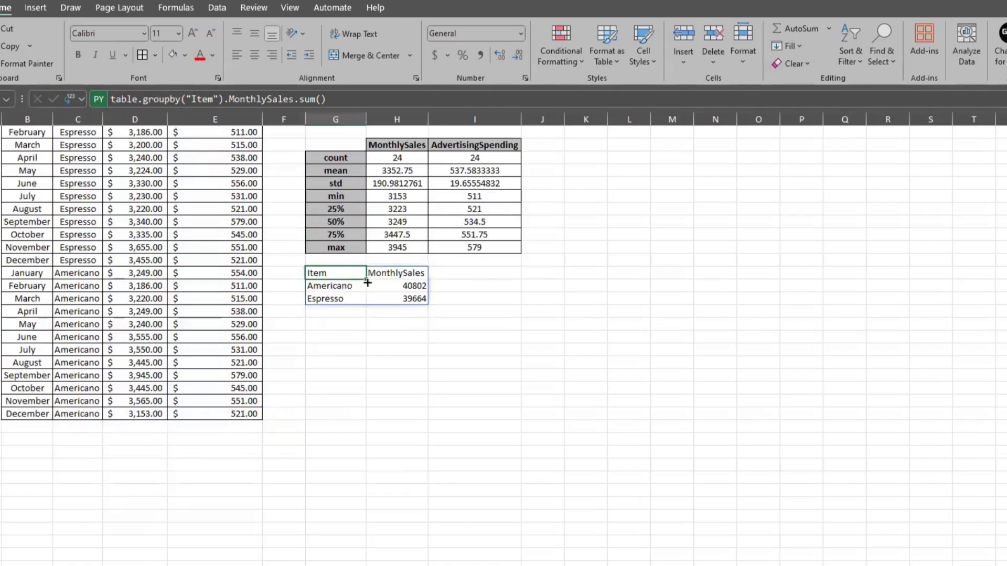
{"action": "left_click", "coordinate": [327, 285]}
{"action": "left_click", "coordinate": [335, 300]}
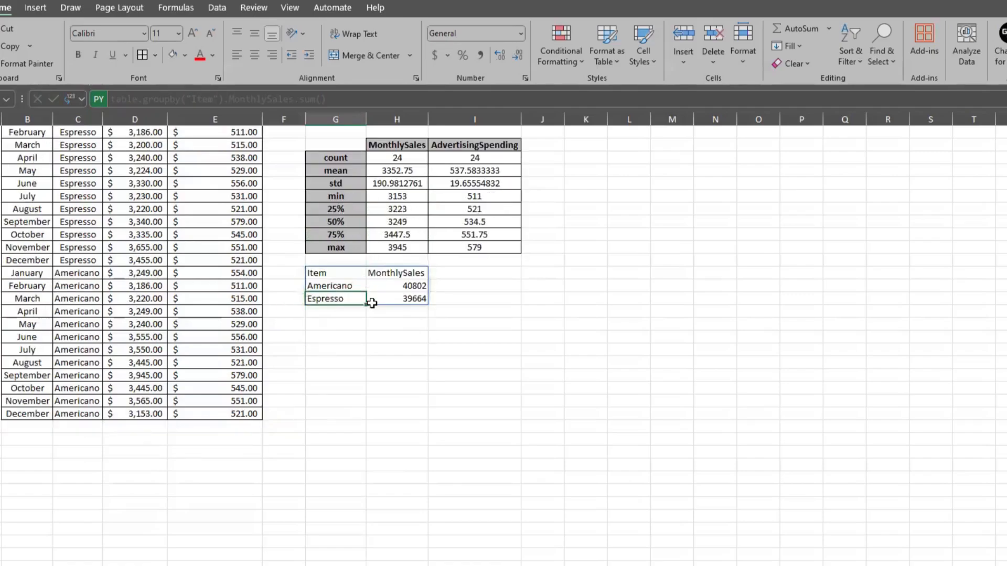
{"action": "left_click_drag", "start_coordinate": [388, 286], "coordinate": [388, 300]}
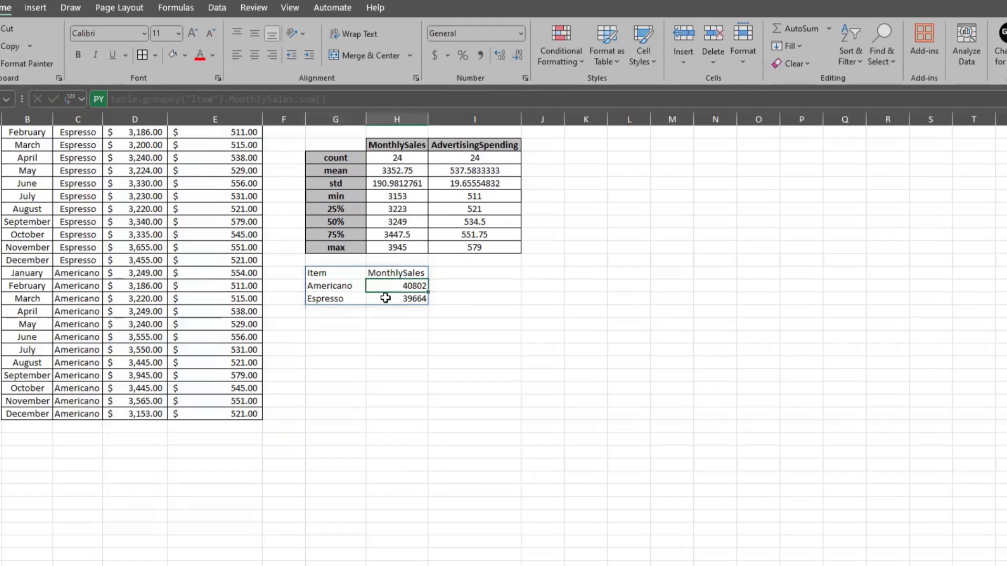
Format the sales totals in H16:H17 as dollar amounts, and add borders and centering to G15:H17.
{"action": "scroll", "coordinate": [388, 300], "scroll_direction": "up", "scroll_amount": 1}
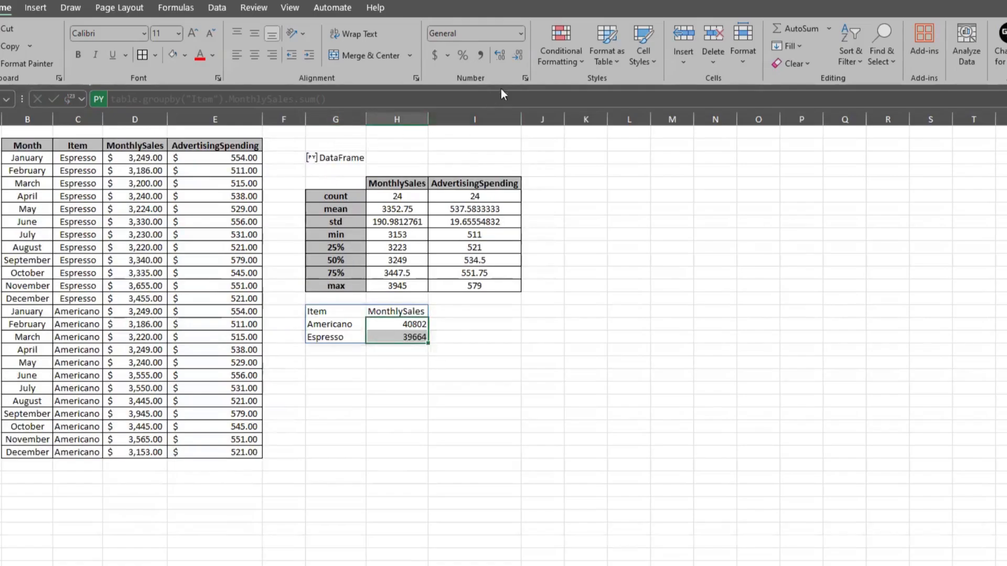
{"action": "left_click", "coordinate": [334, 364]}
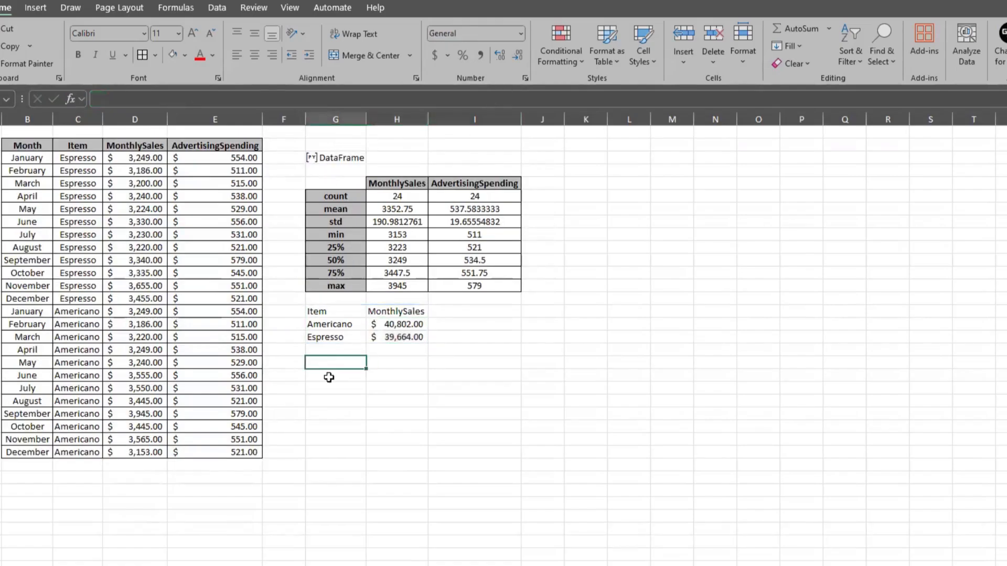
{"action": "left_click_drag", "start_coordinate": [340, 311], "coordinate": [404, 337]}
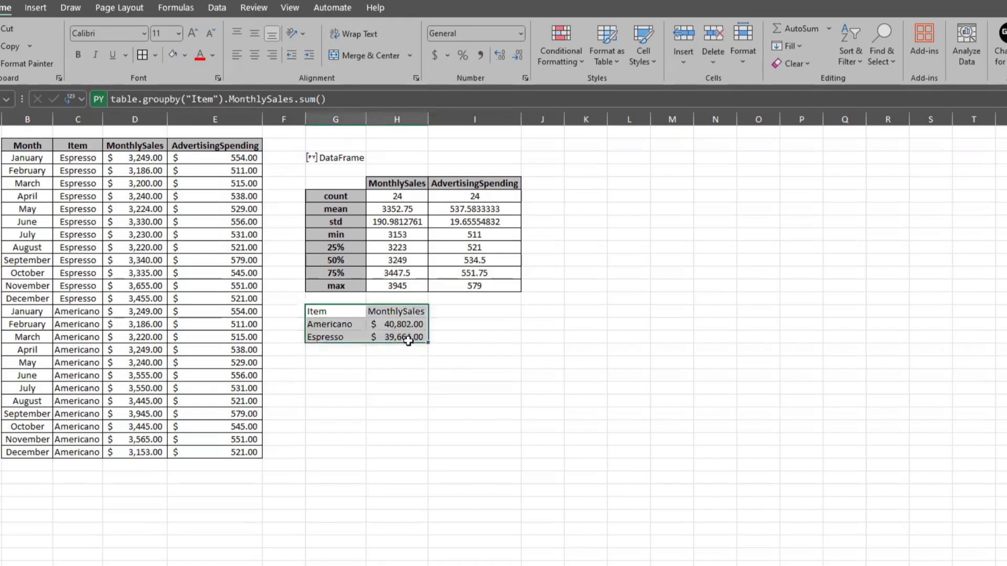
{"action": "left_click", "coordinate": [147, 58]}
{"action": "left_click", "coordinate": [255, 56]}
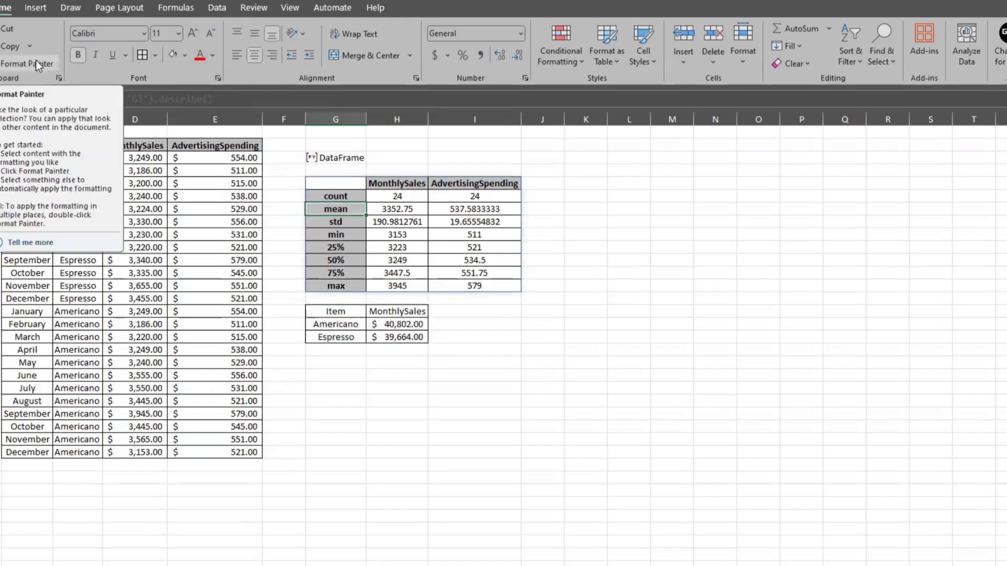
Copy the grey bold label formatting from the statistics table onto the Item and MonthlySales headers in G15:H15.
{"action": "left_click", "coordinate": [36, 64]}
{"action": "left_click_drag", "start_coordinate": [341, 311], "coordinate": [403, 312]}
{"action": "left_click", "coordinate": [420, 413]}
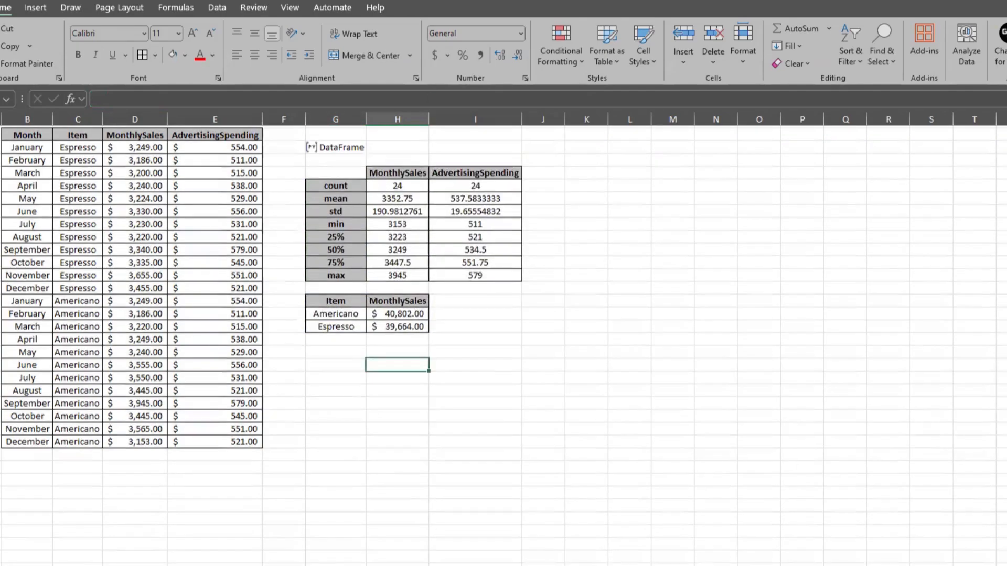
Create a Python formula in cell H20 with the code table["MonthlySales"]>3200 and output it as Excel Value.
{"action": "scroll", "coordinate": [503, 346], "scroll_direction": "up", "scroll_amount": 1}
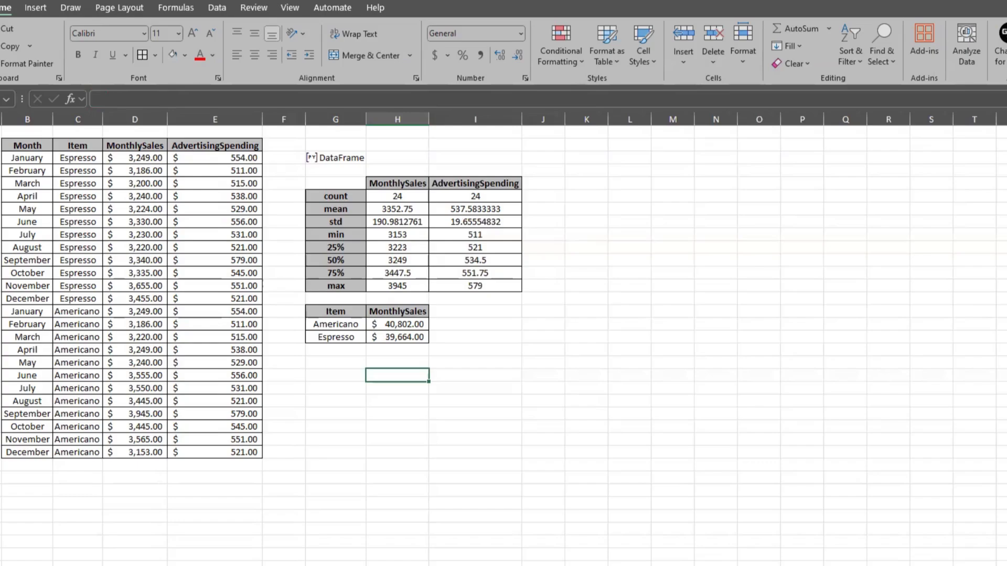
{"action": "type", "text": "="}
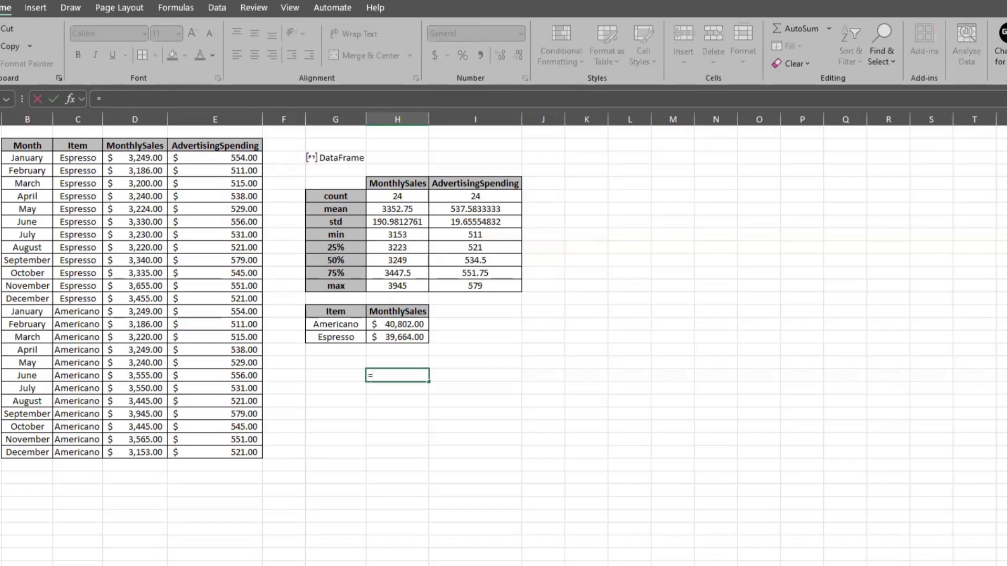
{"action": "type", "text": "py"}
{"action": "key", "text": "Tab"}
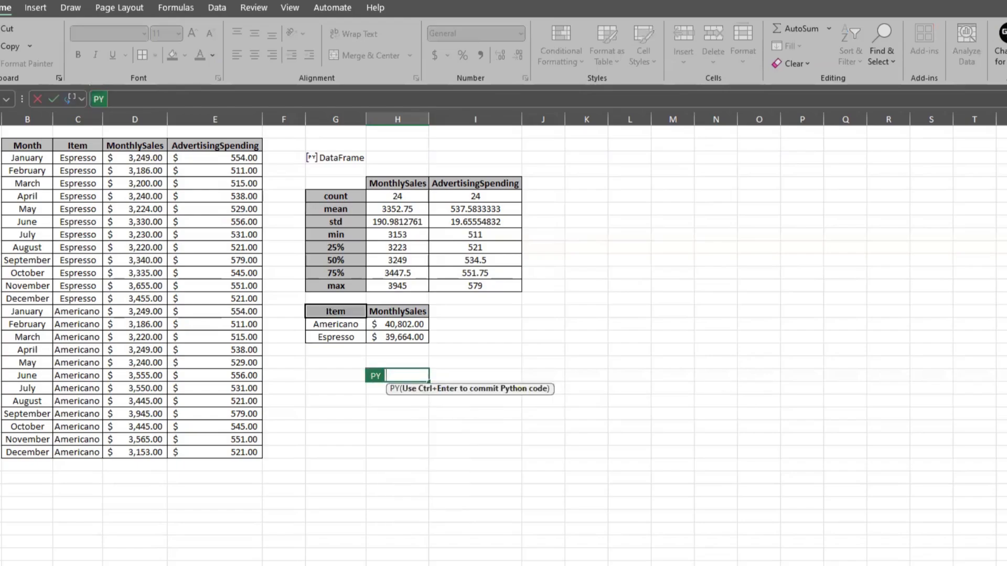
{"action": "type", "text": "table"}
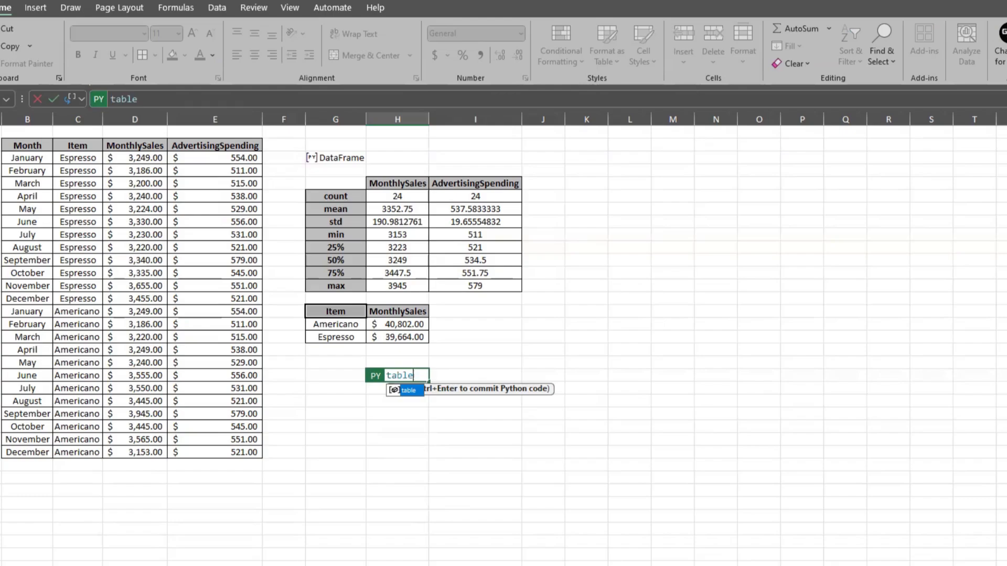
{"action": "type", "text": "(\"Mo"}
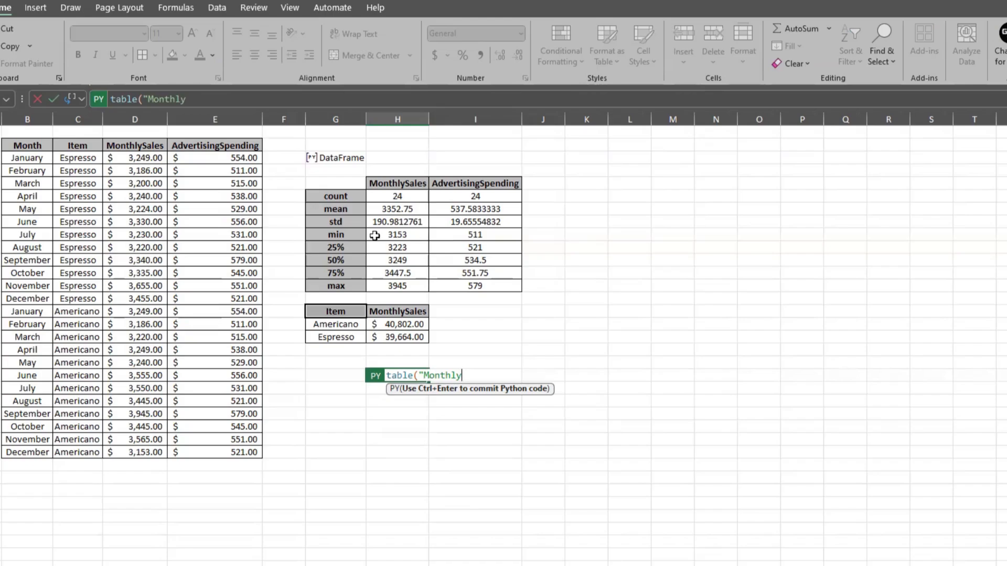
{"action": "type", "text": "nthlySales\")>32"}
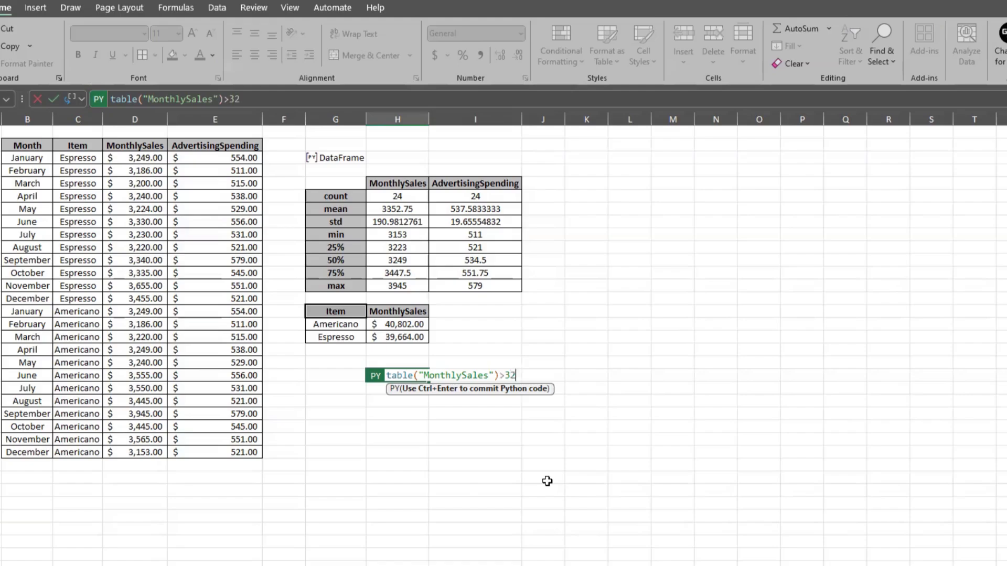
{"action": "type", "text": "00"}
{"action": "key", "text": "ctrl+Return"}
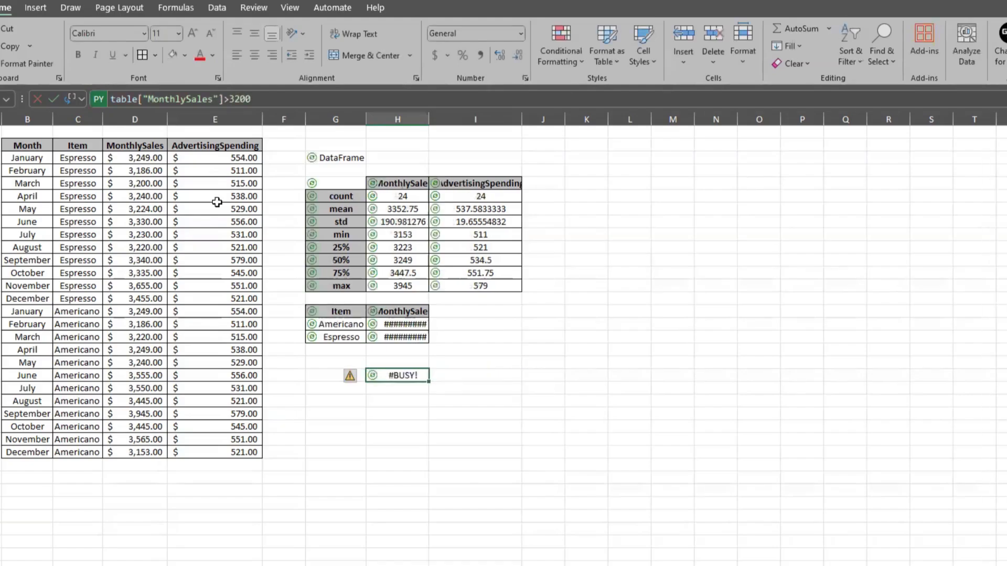
{"action": "left_click", "coordinate": [73, 99]}
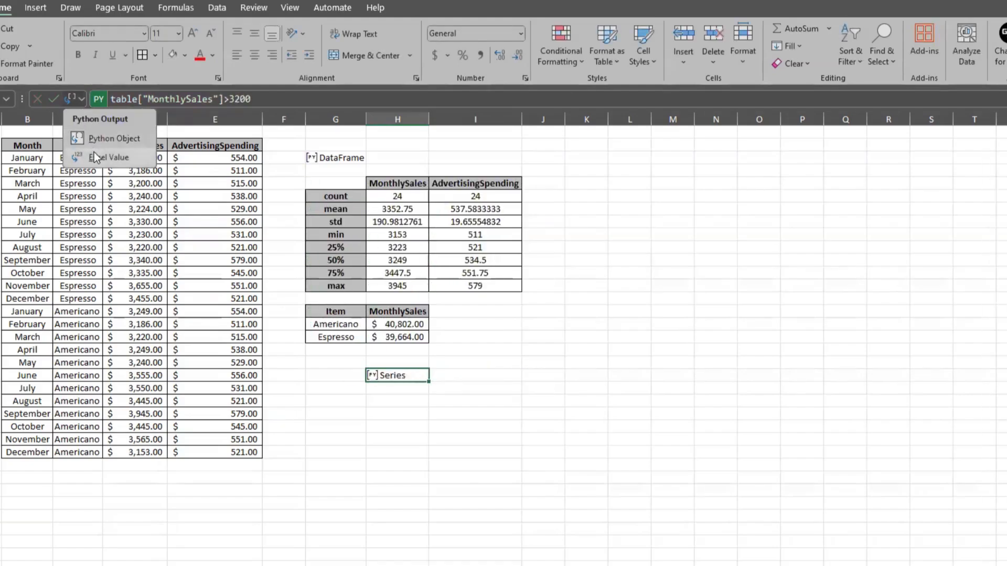
{"action": "left_click", "coordinate": [95, 158]}
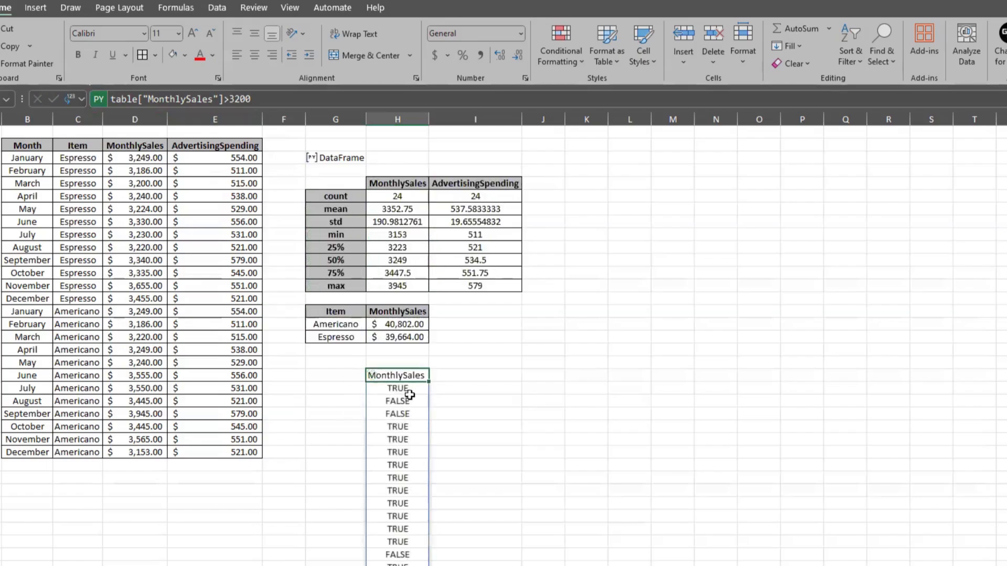
Enter the title MonthlySales>3200 in cell G19 above the TRUE/FALSE results.
{"action": "scroll", "coordinate": [413, 394], "scroll_direction": "down", "scroll_amount": 2}
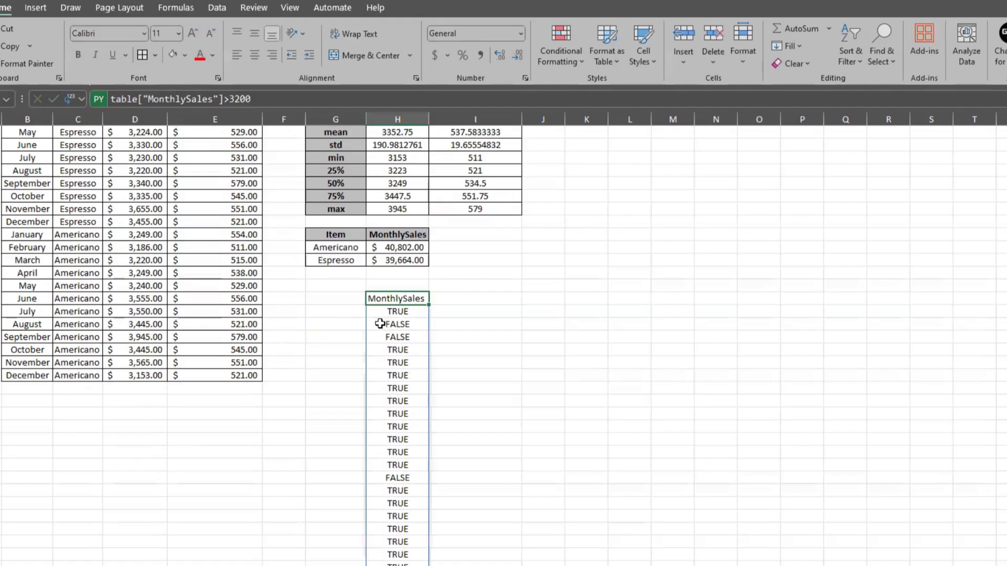
{"action": "left_click", "coordinate": [357, 286]}
{"action": "type", "text": "M"}
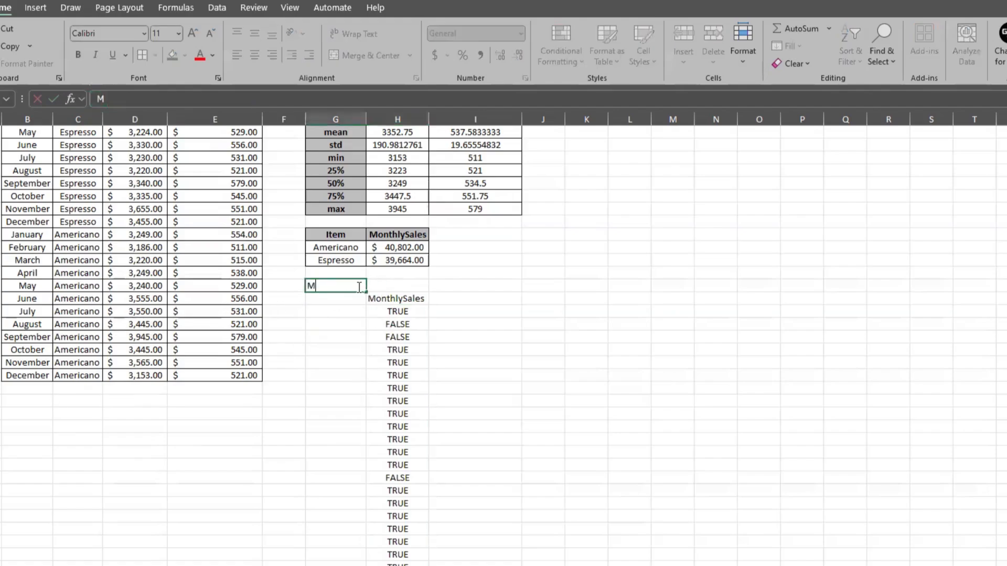
{"action": "type", "text": "onthlySales>3"}
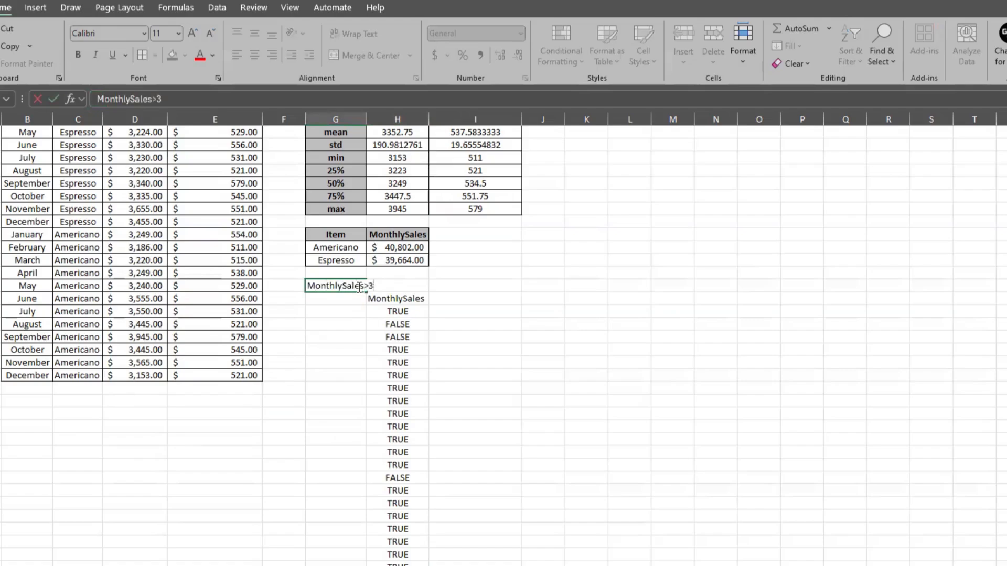
{"action": "type", "text": "200"}
{"action": "key", "text": "Return"}
Enter the header Month in cell G20 and copy the month names from B3:B26 below it.
{"action": "type", "text": "Month"}
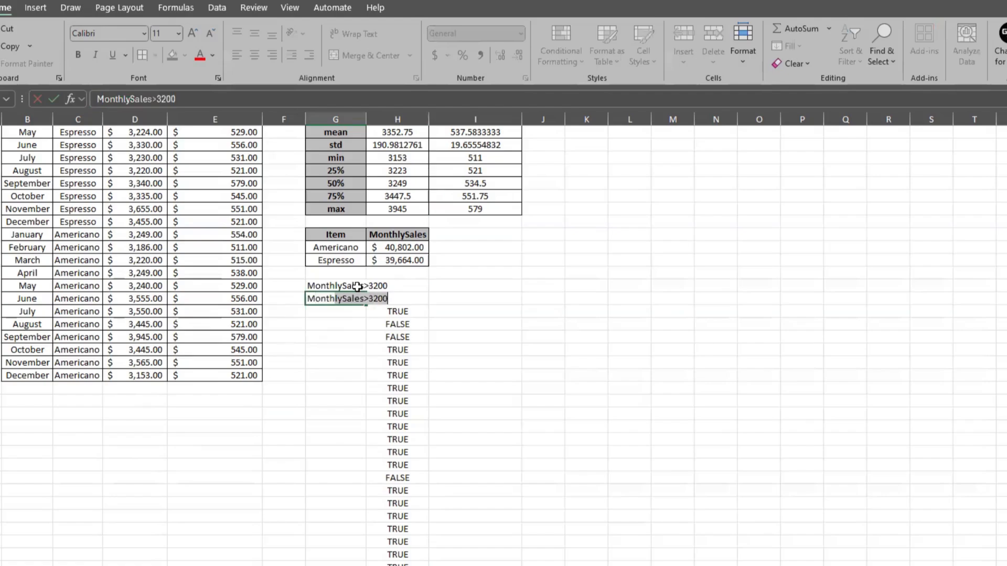
{"action": "left_click", "coordinate": [398, 349]}
{"action": "left_click", "coordinate": [343, 293]}
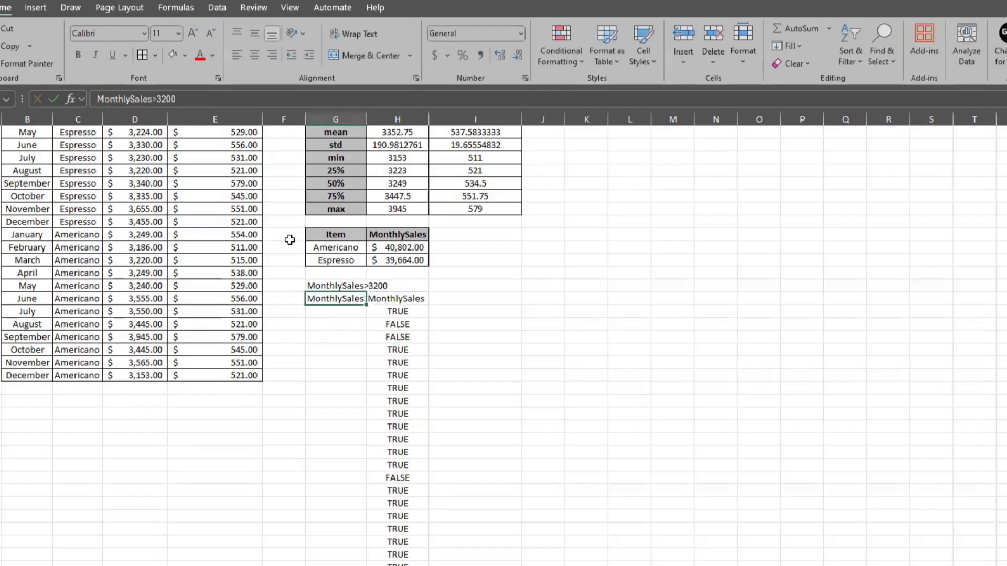
{"action": "type", "text": "Month"}
{"action": "key", "text": "Return"}
{"action": "scroll", "coordinate": [40, 276], "scroll_direction": "up", "scroll_amount": 2}
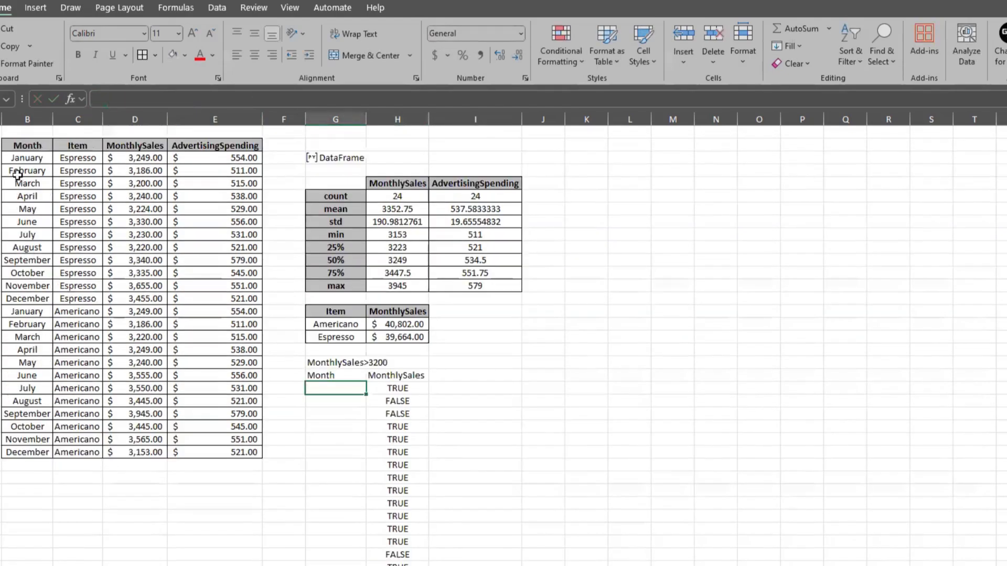
{"action": "left_click_drag", "start_coordinate": [24, 158], "coordinate": [11, 442]}
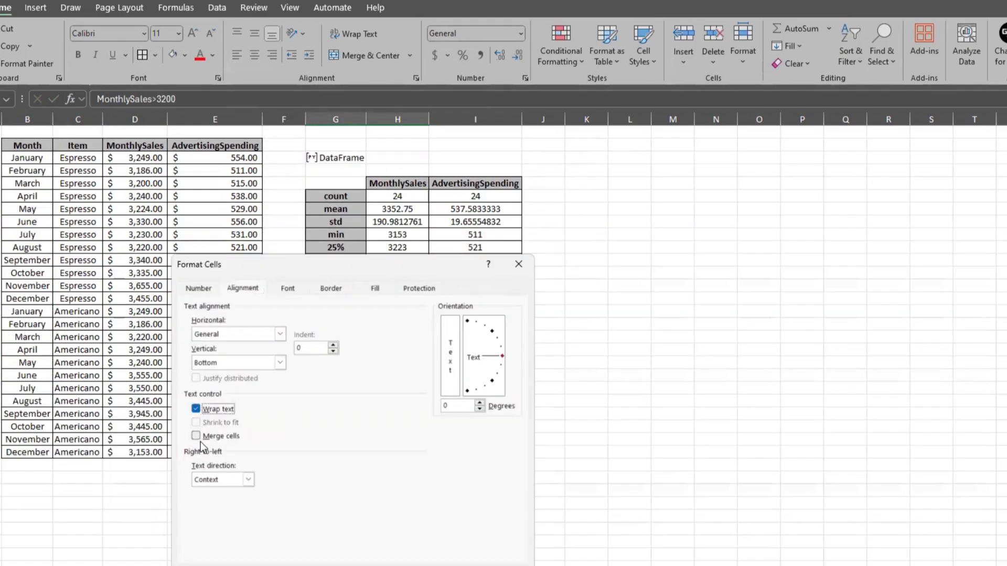
Merge G19:H19 and make the MonthlySales>3200 title centered and bold with a grey fill.
{"action": "left_click", "coordinate": [196, 436]}
{"action": "key", "text": "Return"}
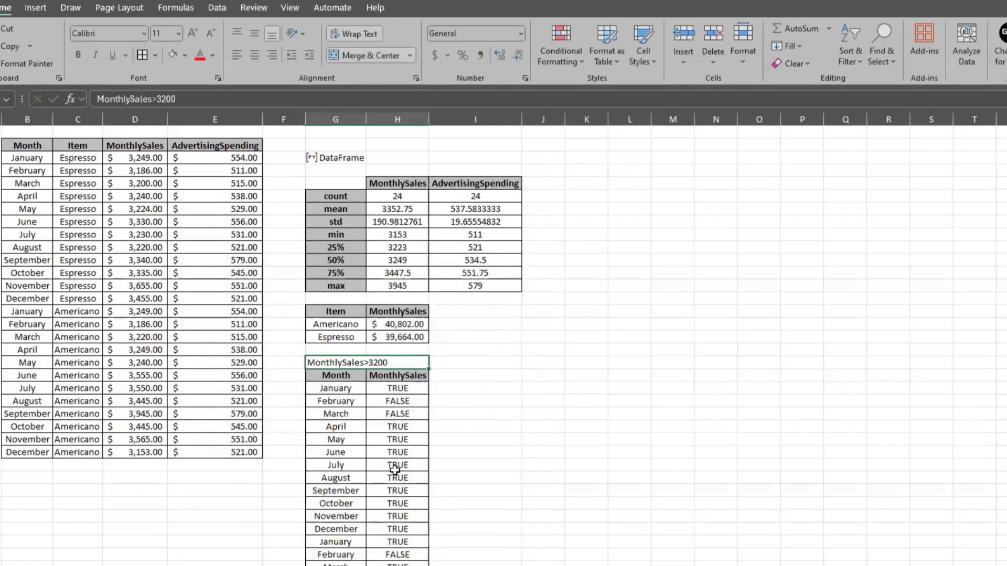
{"action": "left_click", "coordinate": [173, 55]}
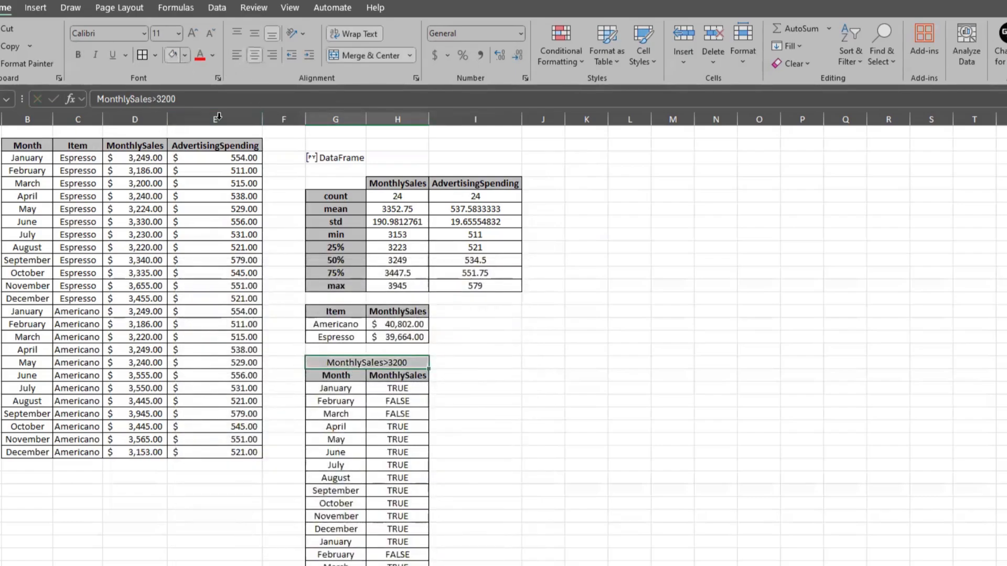
{"action": "left_click", "coordinate": [77, 54]}
{"action": "left_click", "coordinate": [543, 375]}
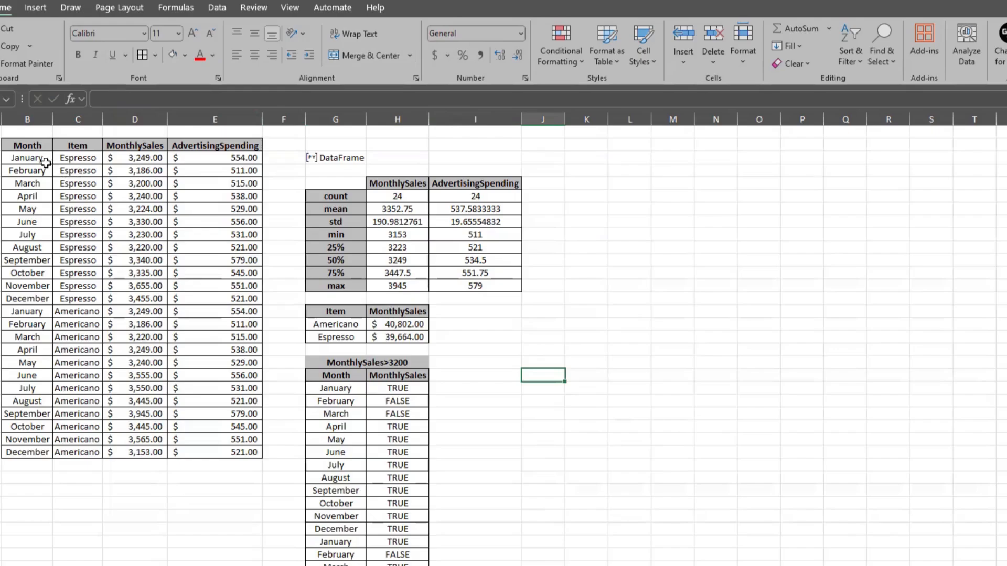
Compare the TRUE/FALSE results with the source monthly sales and review the Python code in cell H20.
{"action": "left_click", "coordinate": [411, 388]}
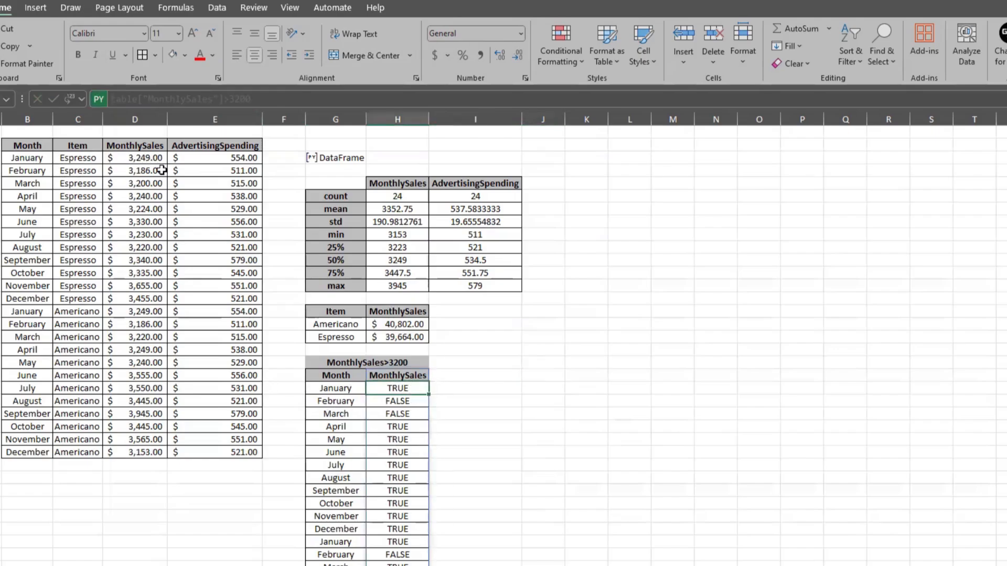
{"action": "left_click", "coordinate": [399, 403]}
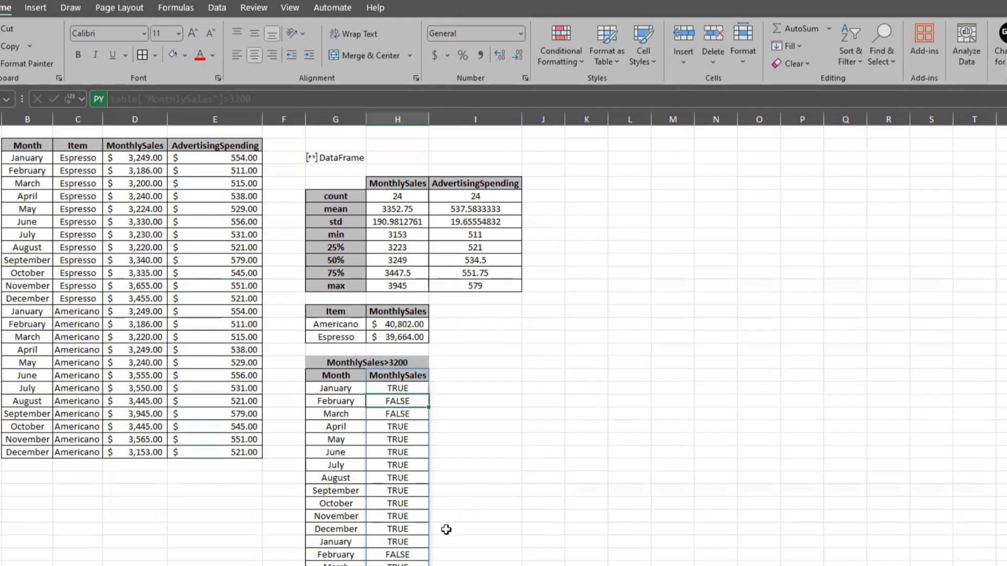
{"action": "scroll", "coordinate": [447, 530], "scroll_direction": "down", "scroll_amount": 5}
{"action": "scroll", "coordinate": [409, 529], "scroll_direction": "up", "scroll_amount": 4}
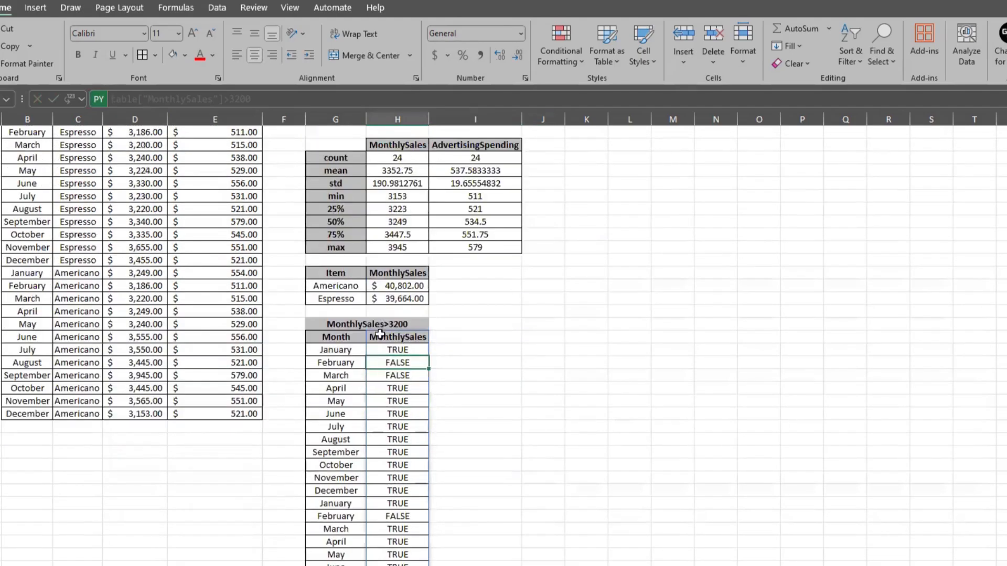
{"action": "left_click", "coordinate": [345, 326]}
{"action": "left_click", "coordinate": [380, 335]}
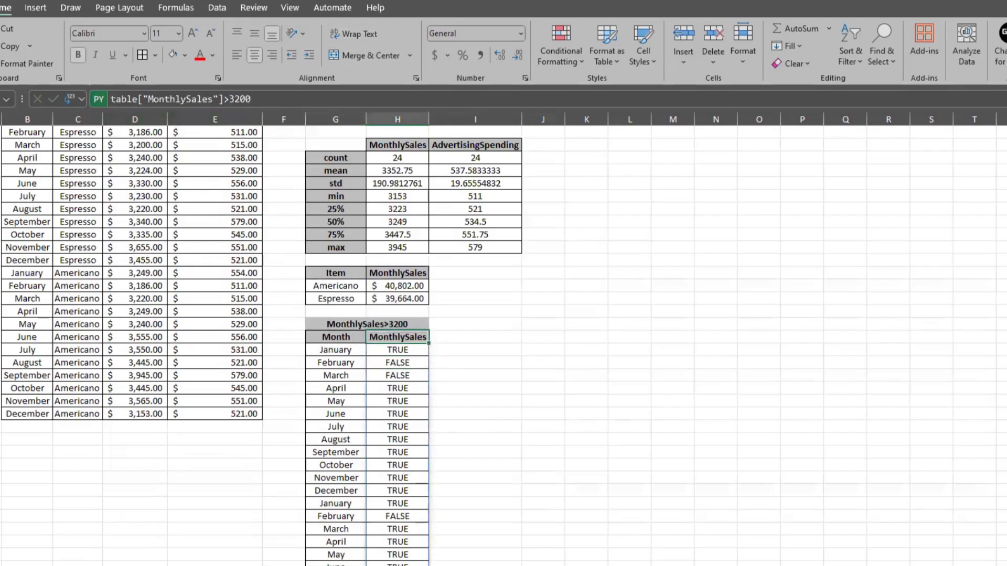
Start a Python formula in cell H46, below the TRUE/FALSE results, that references table["MonthlySales"].
{"action": "scroll", "coordinate": [414, 401], "scroll_direction": "down", "scroll_amount": 7}
{"action": "left_click", "coordinate": [415, 402]}
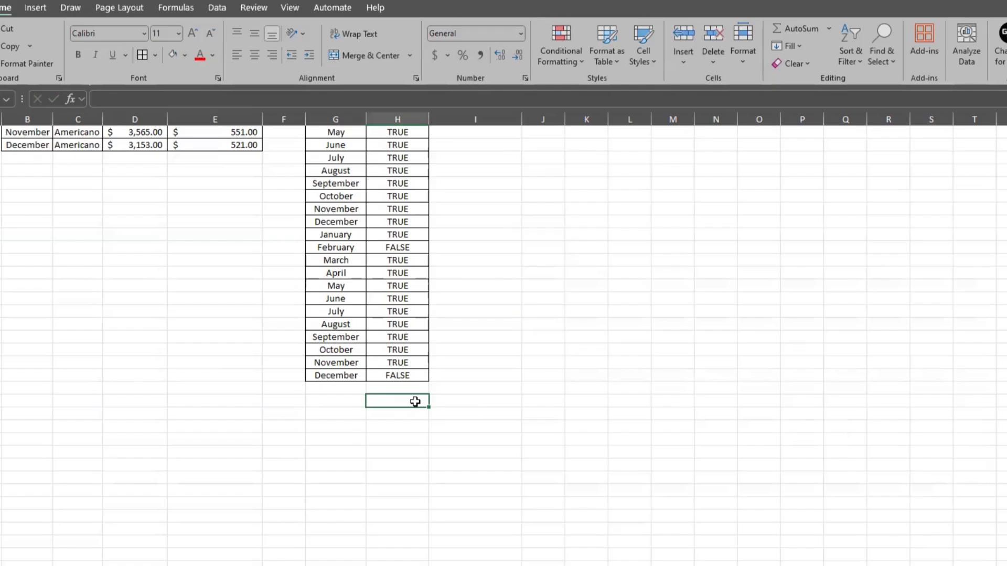
{"action": "type", "text": "=py"}
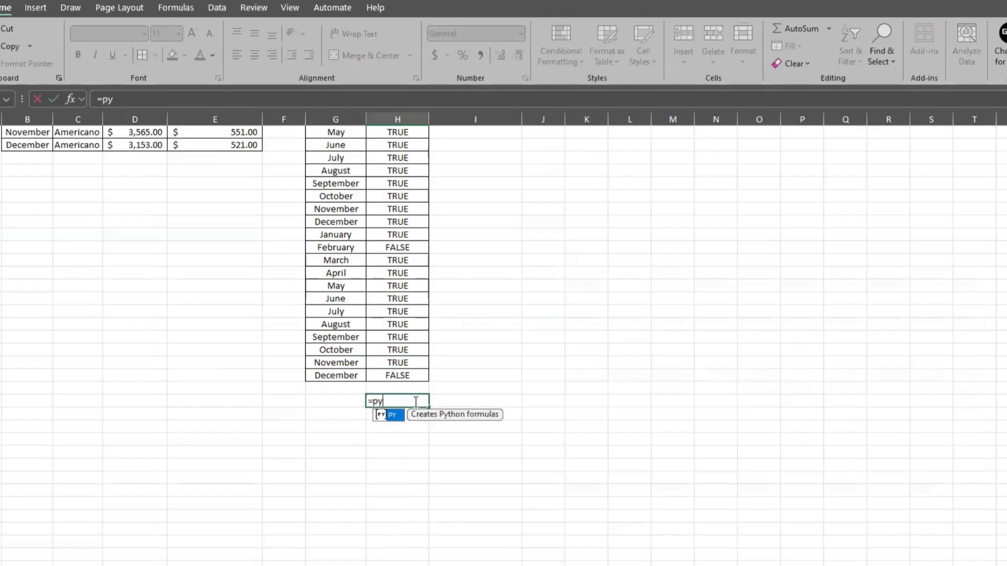
{"action": "key", "text": "Tab"}
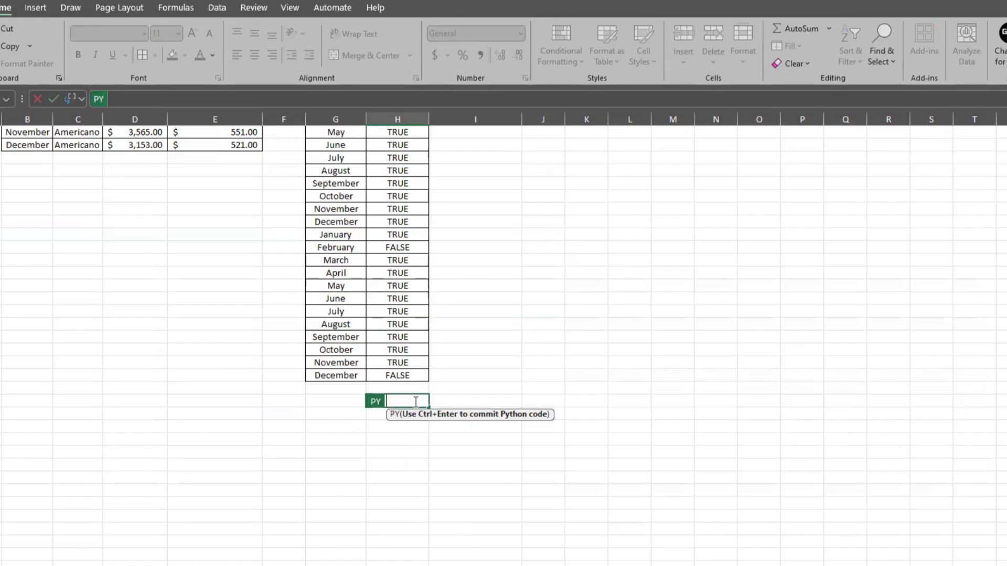
{"action": "type", "text": "table"}
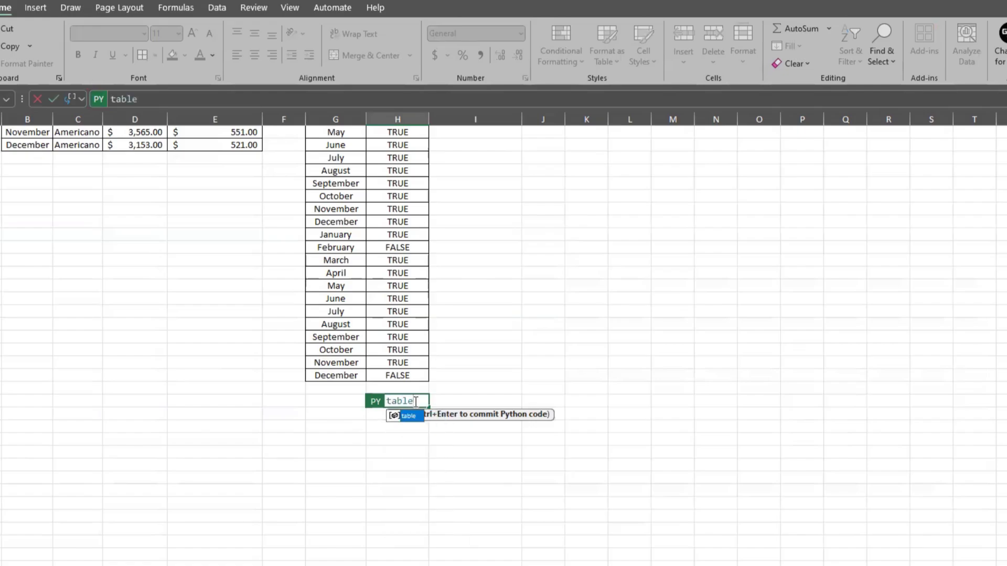
{"action": "type", "text": "["}
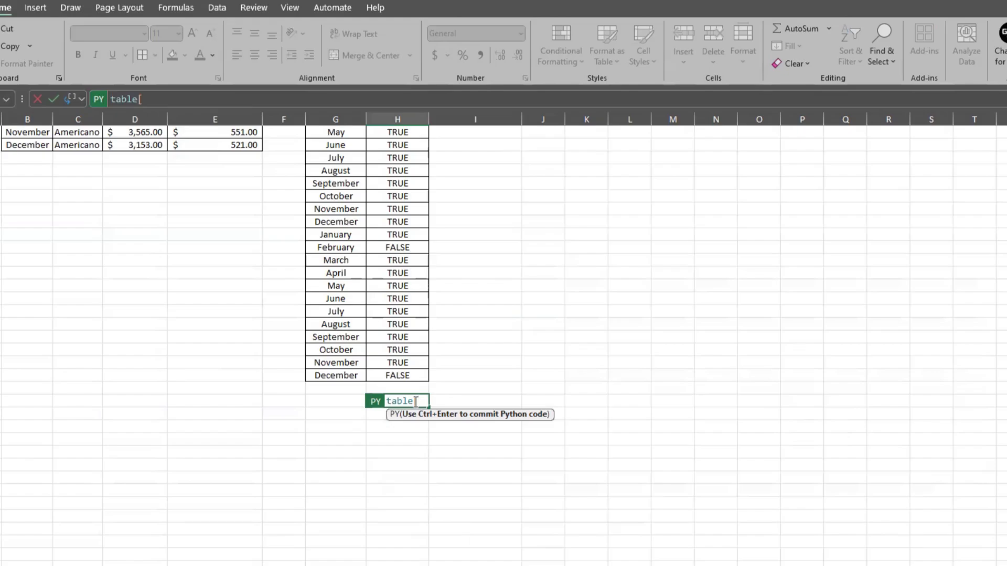
{"action": "type", "text": "\"MonthlySales"}
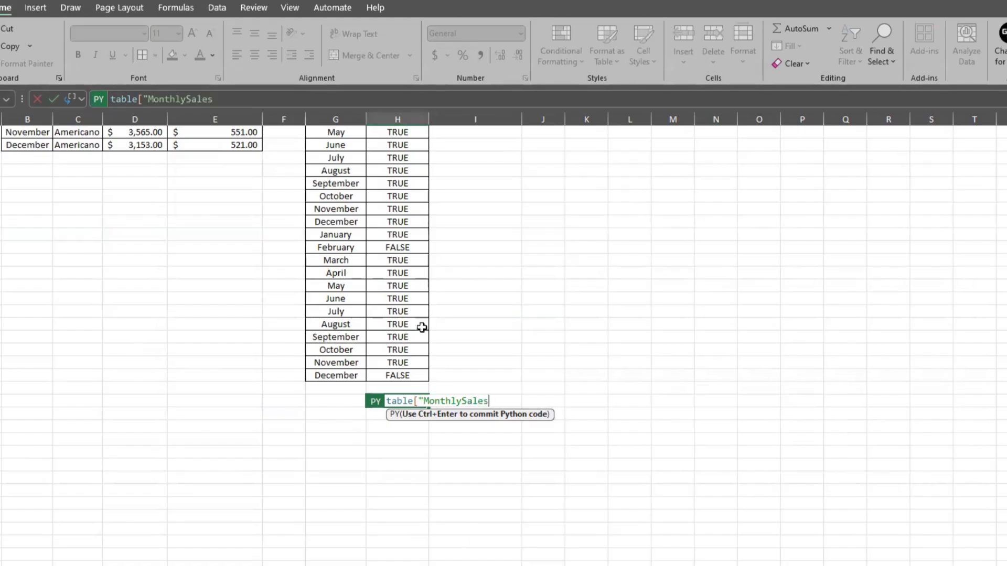
{"action": "scroll", "coordinate": [279, 223], "scroll_direction": "up", "scroll_amount": 8}
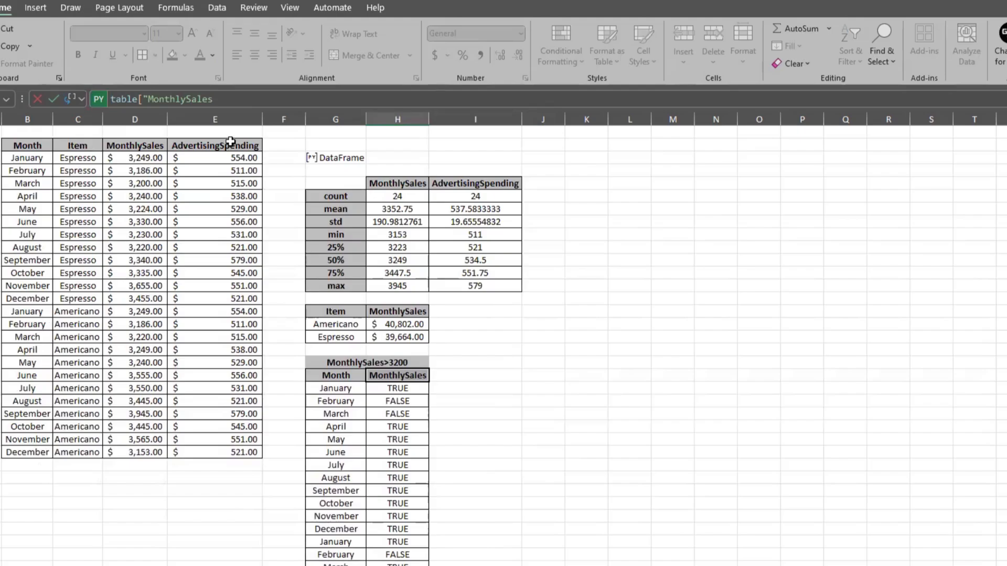
{"action": "scroll", "coordinate": [425, 257], "scroll_direction": "down", "scroll_amount": 6}
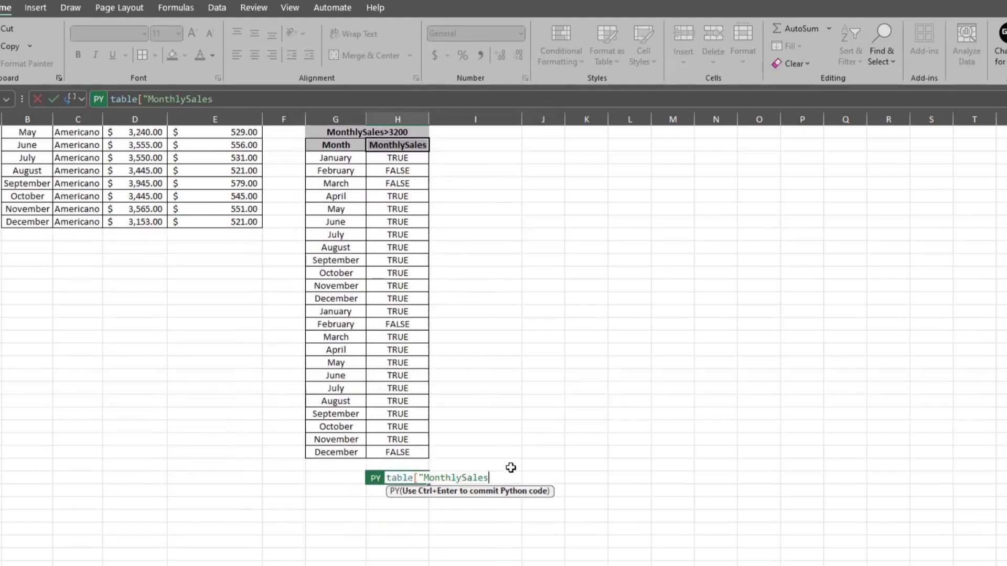
Complete the H46 code as table["MonthlySales"].corr(table["AdvertisingSpending"]) and run it to calculate the correlation.
{"action": "type", "text": "\"].corr"}
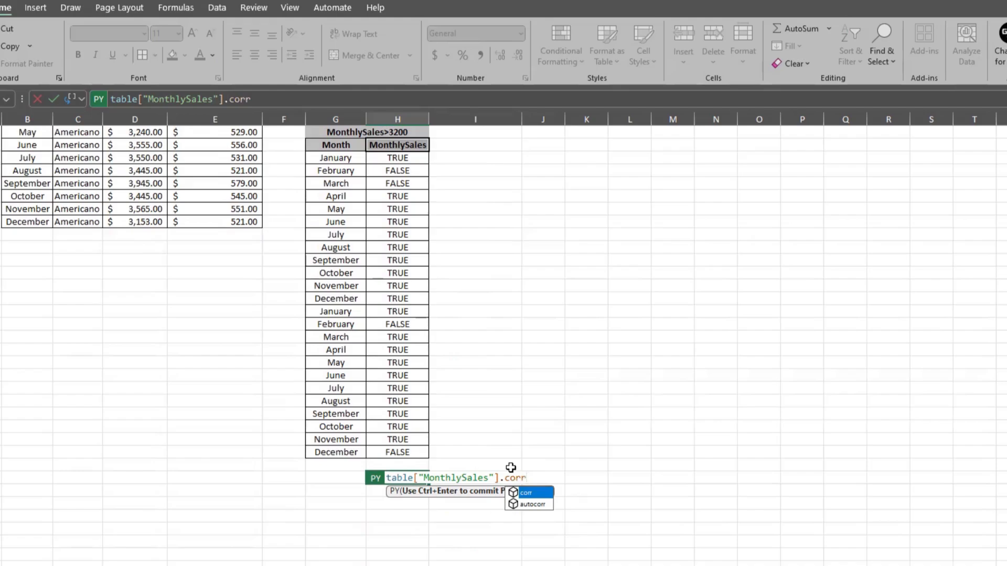
{"action": "type", "text": "("}
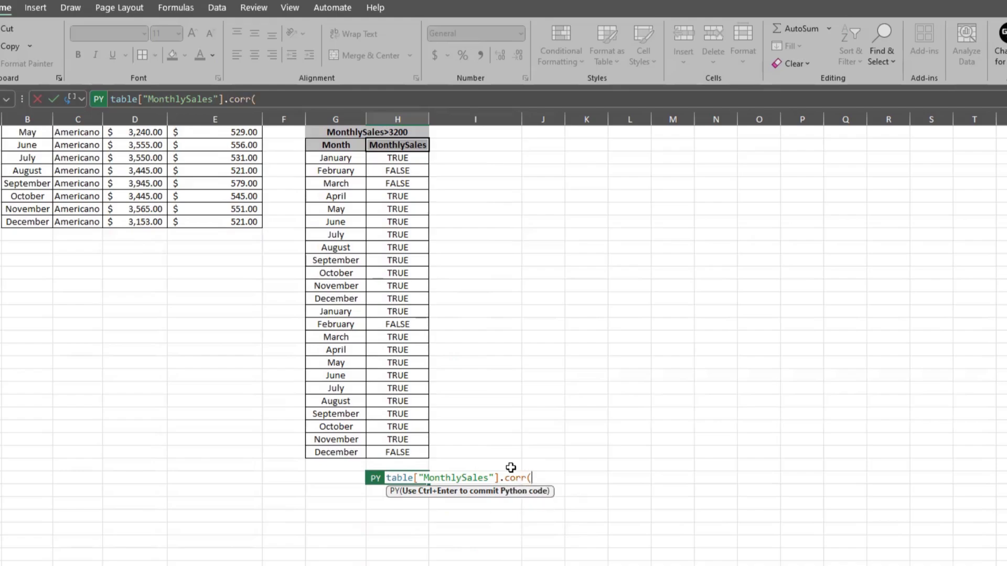
{"action": "type", "text": "table"}
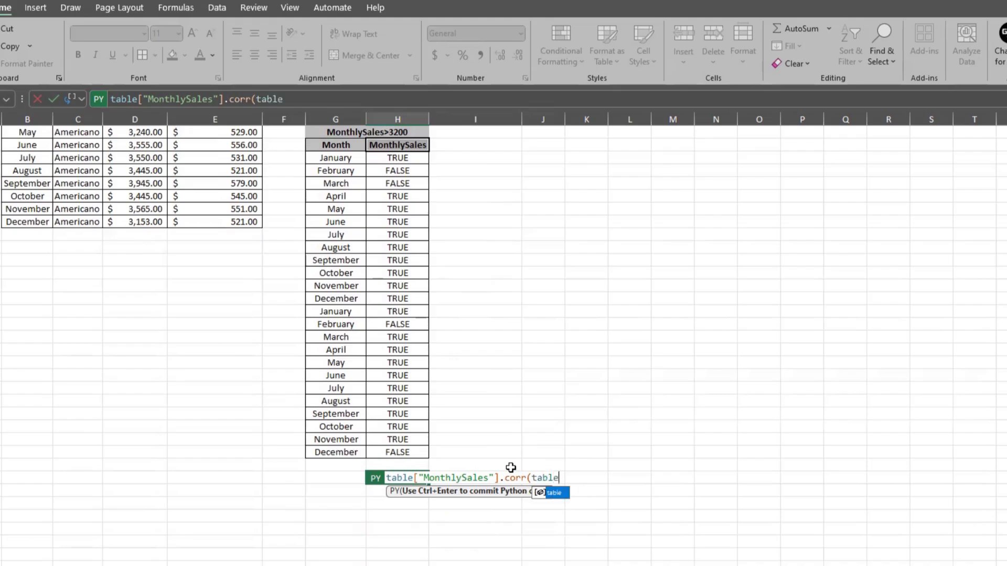
{"action": "type", "text": "["}
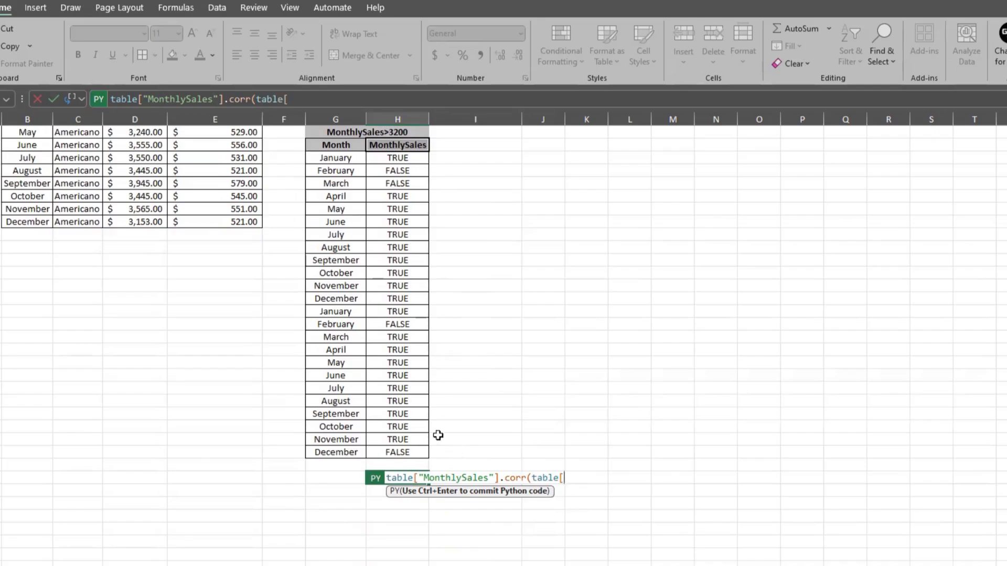
{"action": "scroll", "coordinate": [434, 434], "scroll_direction": "up", "scroll_amount": 6}
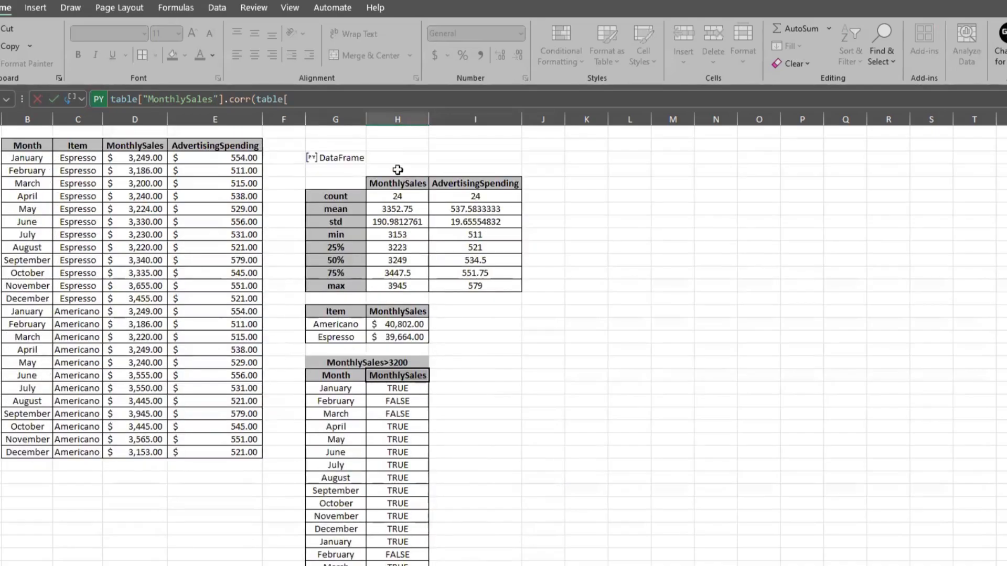
{"action": "scroll", "coordinate": [472, 262], "scroll_direction": "down", "scroll_amount": 5}
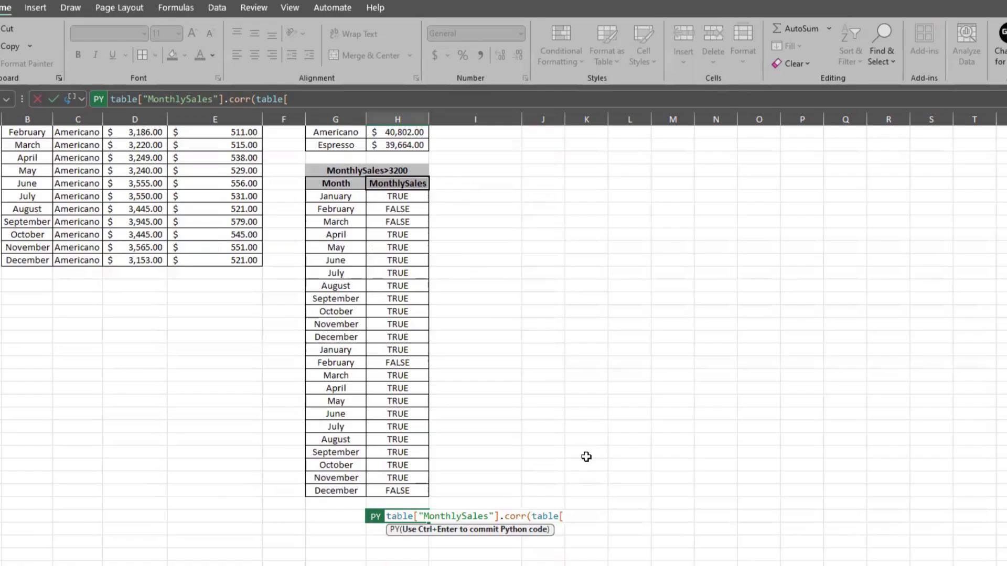
{"action": "type", "text": "\"AdvertisingSpe"}
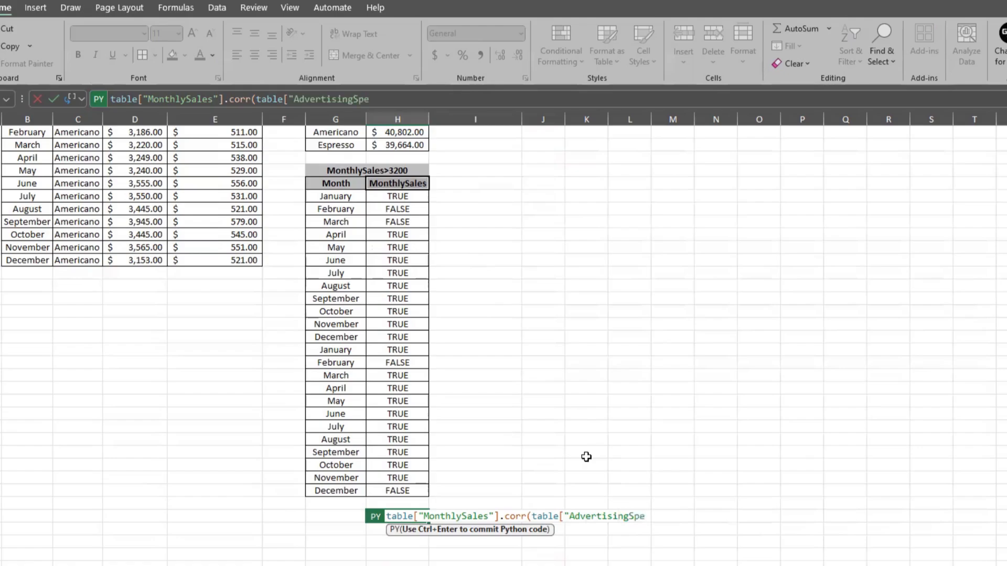
{"action": "type", "text": "nding\"])"}
{"action": "key", "text": "ctrl+Return"}
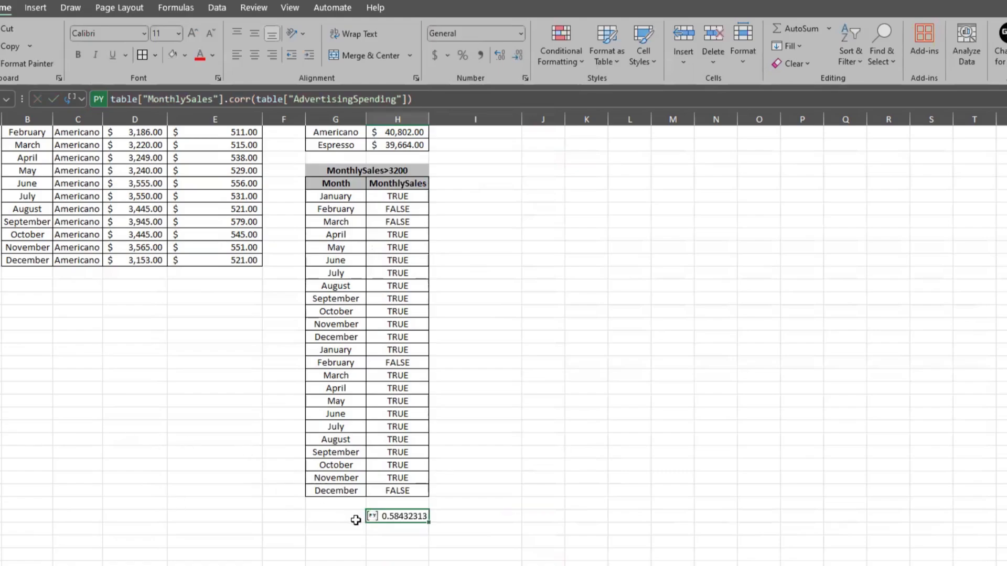
{"action": "scroll", "coordinate": [356, 520], "scroll_direction": "up", "scroll_amount": 5}
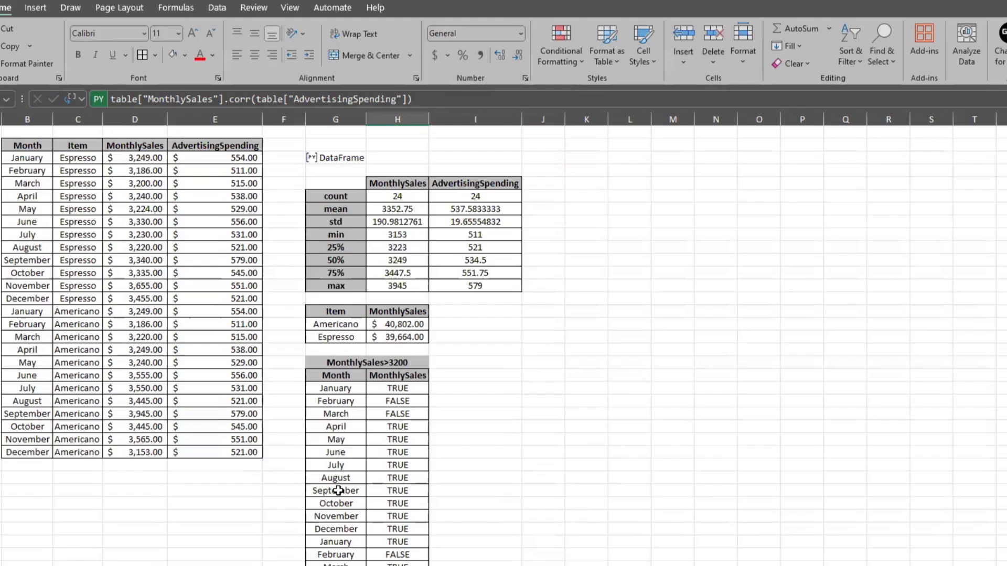
{"action": "scroll", "coordinate": [338, 490], "scroll_direction": "down", "scroll_amount": 3}
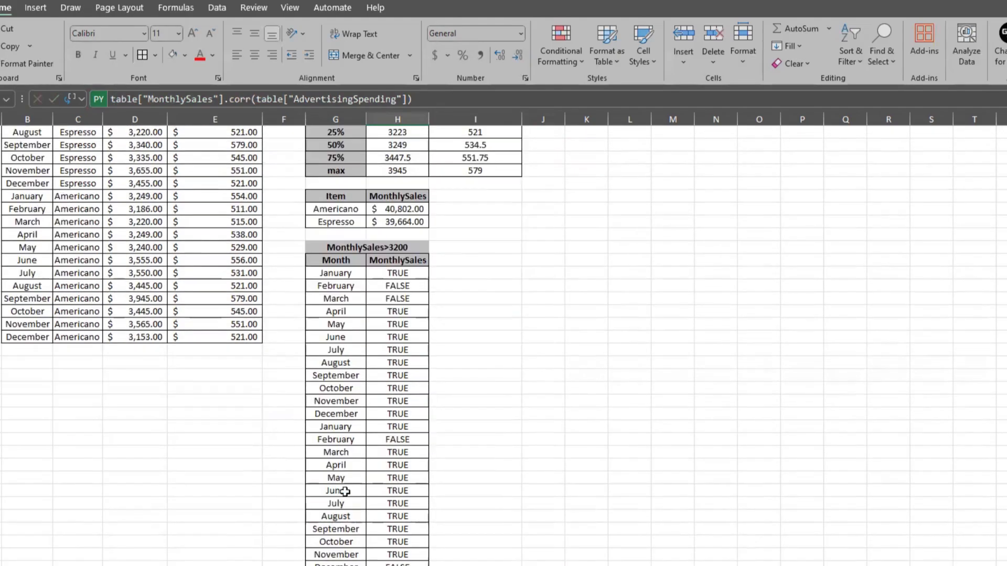
{"action": "key", "text": "Right"}
{"action": "scroll", "coordinate": [87, 466], "scroll_direction": "down", "scroll_amount": 2}
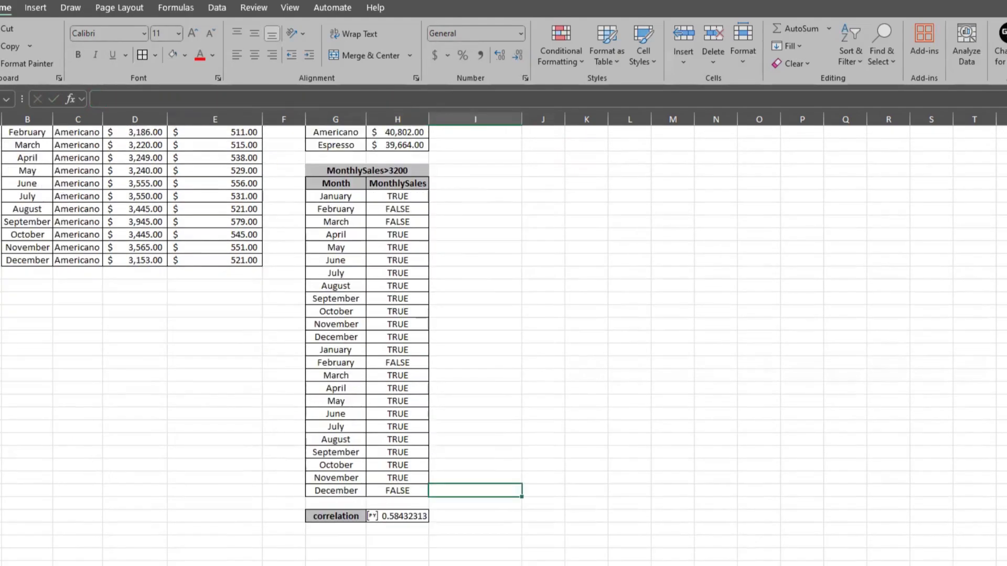
{"action": "left_click", "coordinate": [1, 466]}
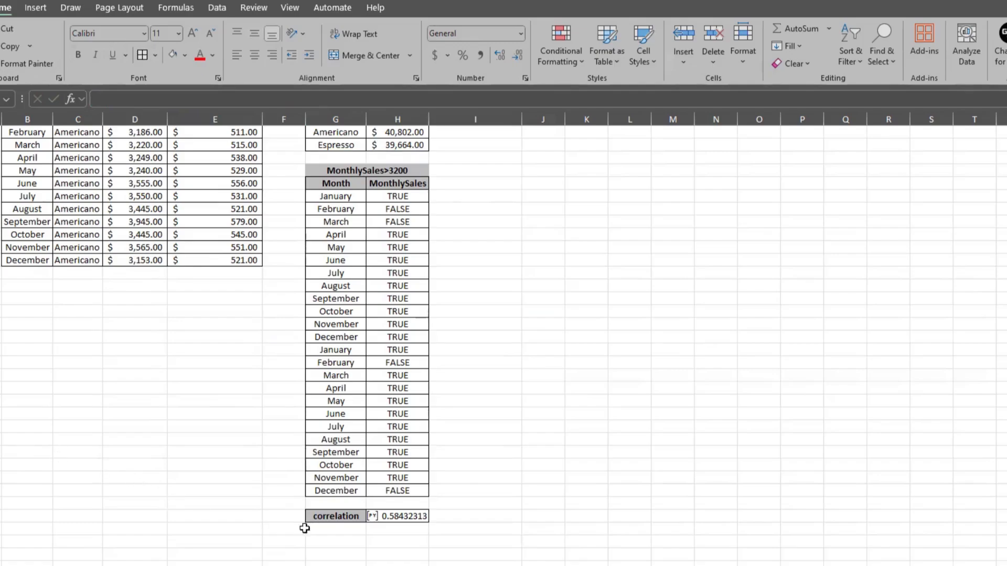
Start a Python formula in cell H49, beside January in the CUSUM table, that assigns a variable named cumulative_spending.
{"action": "left_click", "coordinate": [475, 491]}
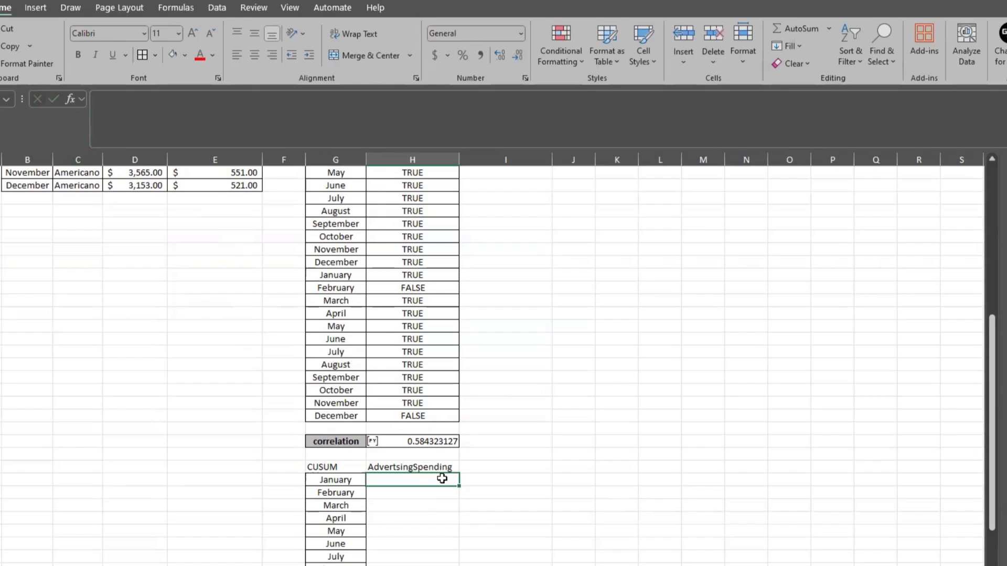
{"action": "type", "text": "=py"}
{"action": "key", "text": "Tab"}
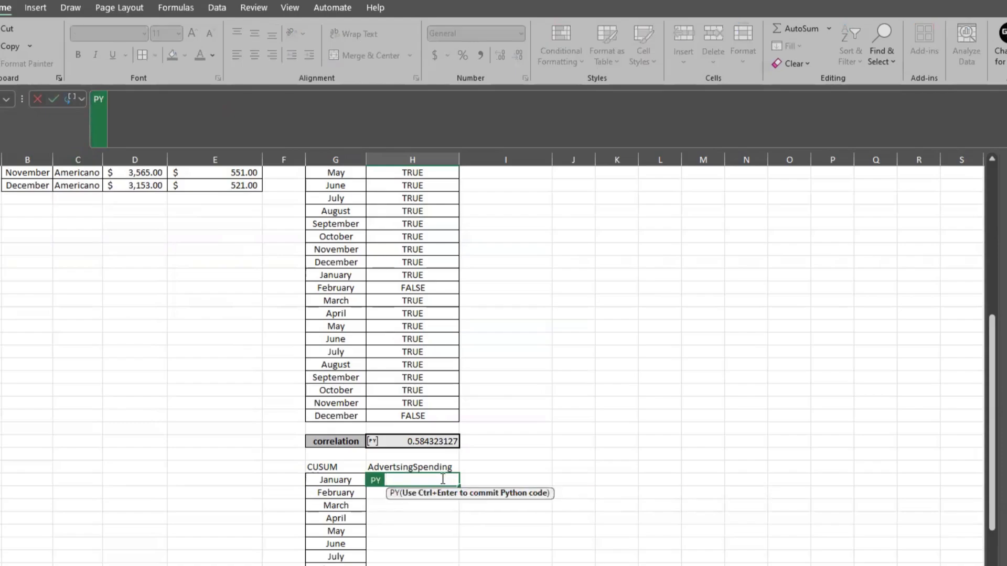
{"action": "type", "text": "c"}
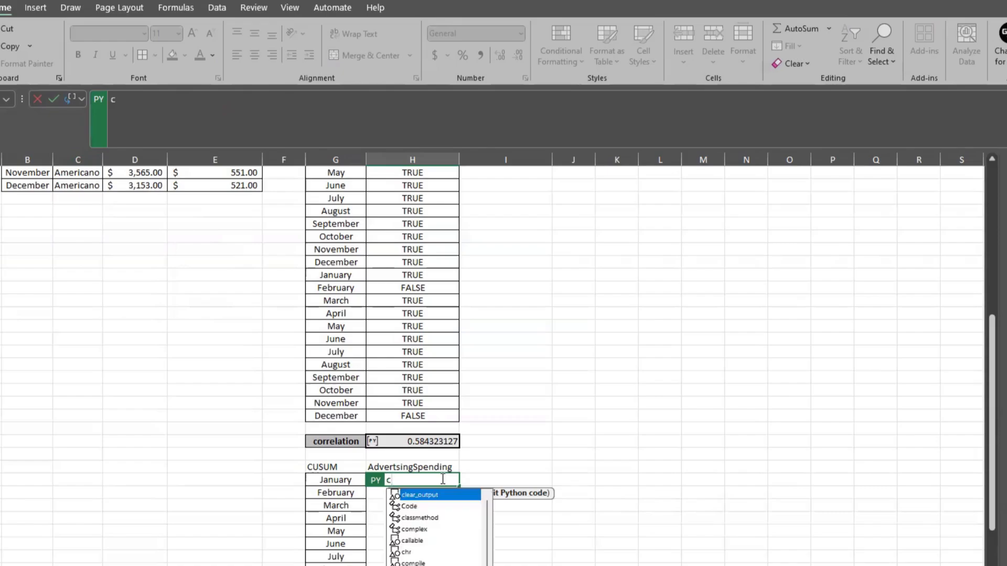
{"action": "type", "text": "umulative"}
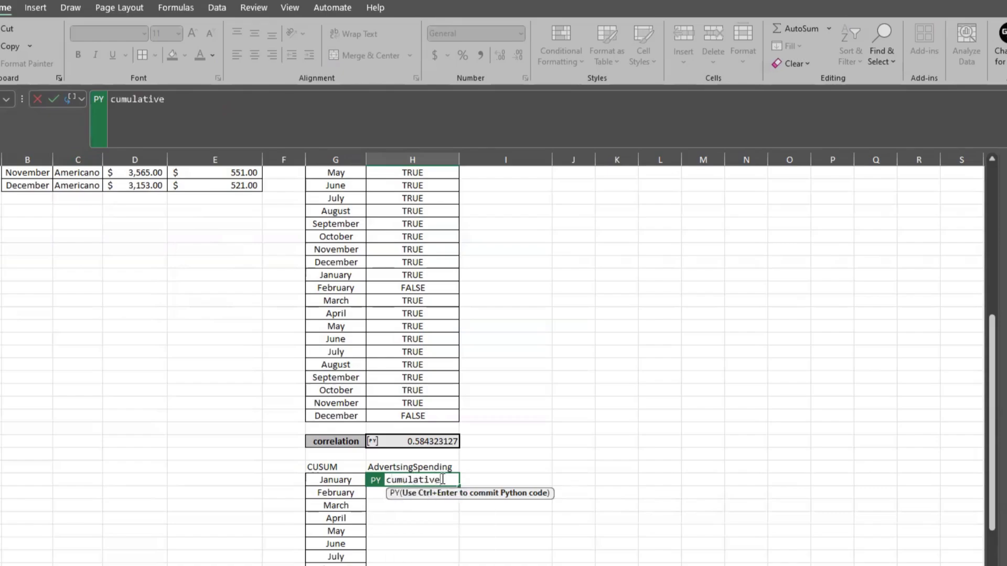
{"action": "type", "text": "_spending"}
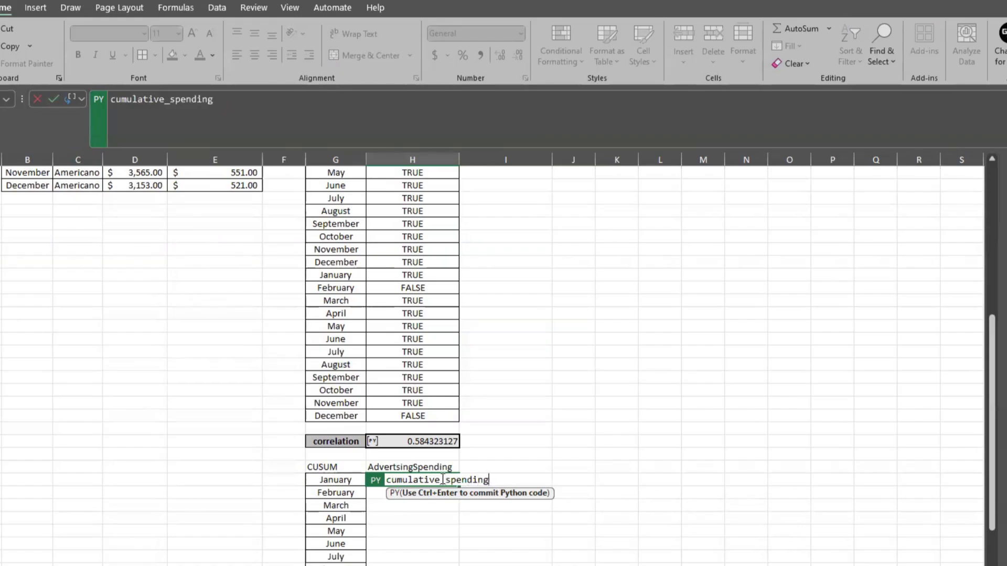
{"action": "type", "text": "="}
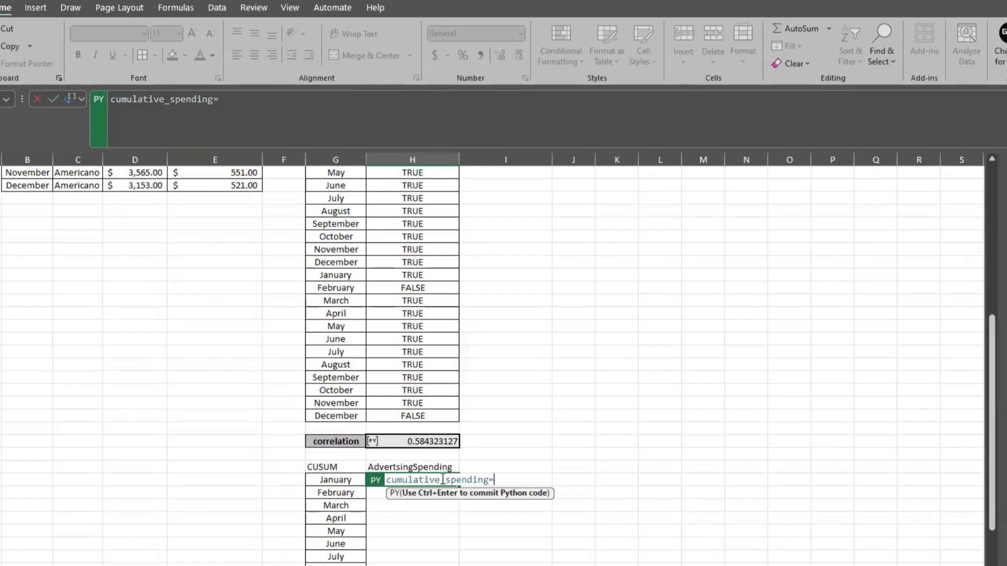
Set cumulative_spending in the H49 code equal to table['AdvertisingSpending'].cusum().
{"action": "type", "text": "table"}
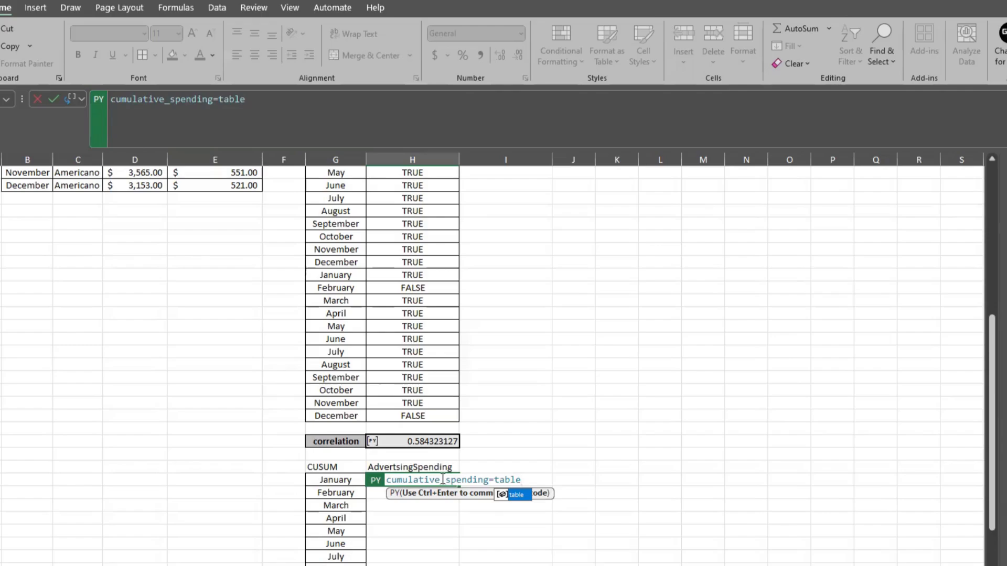
{"action": "type", "text": "["}
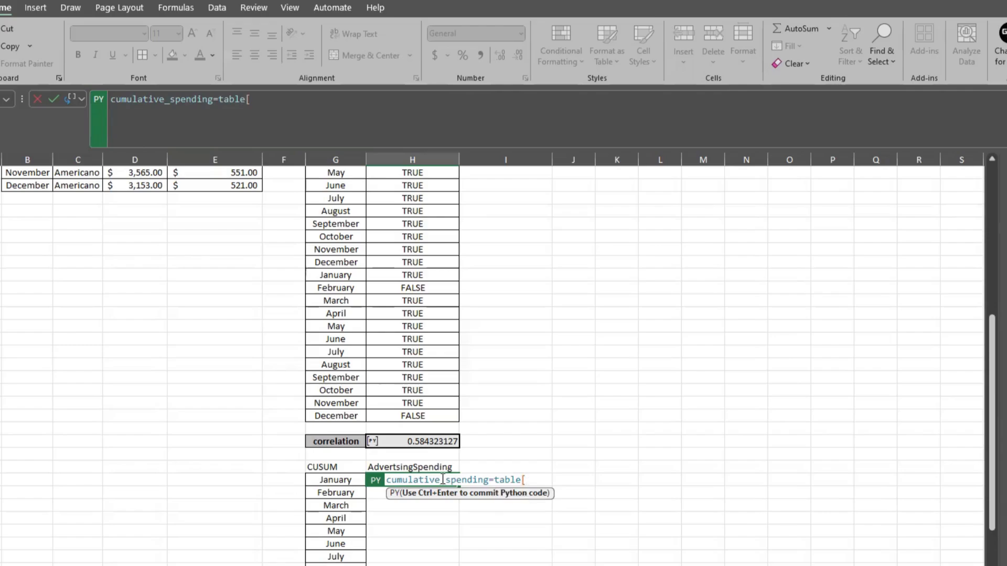
{"action": "type", "text": "'Advertising"}
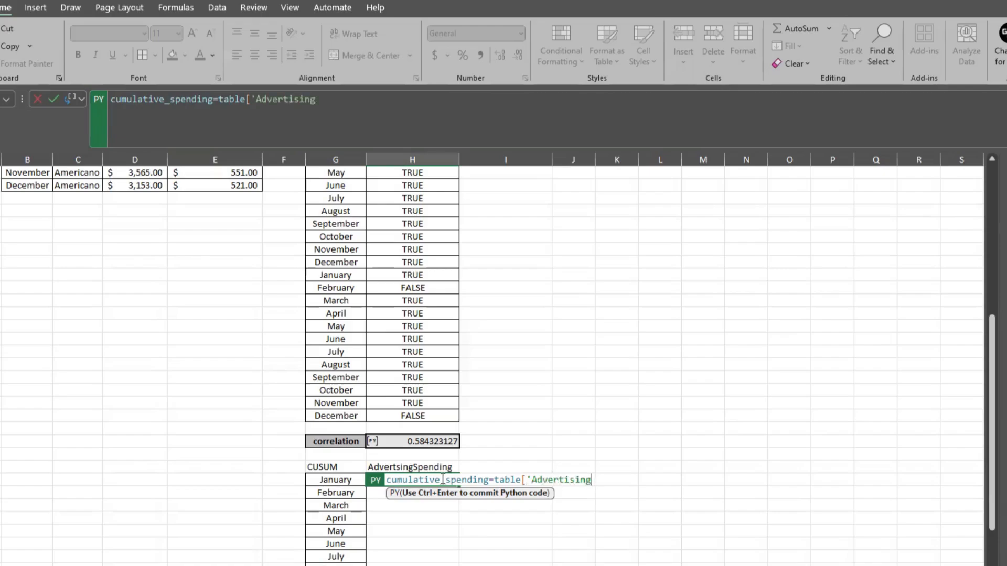
{"action": "type", "text": "Spending"}
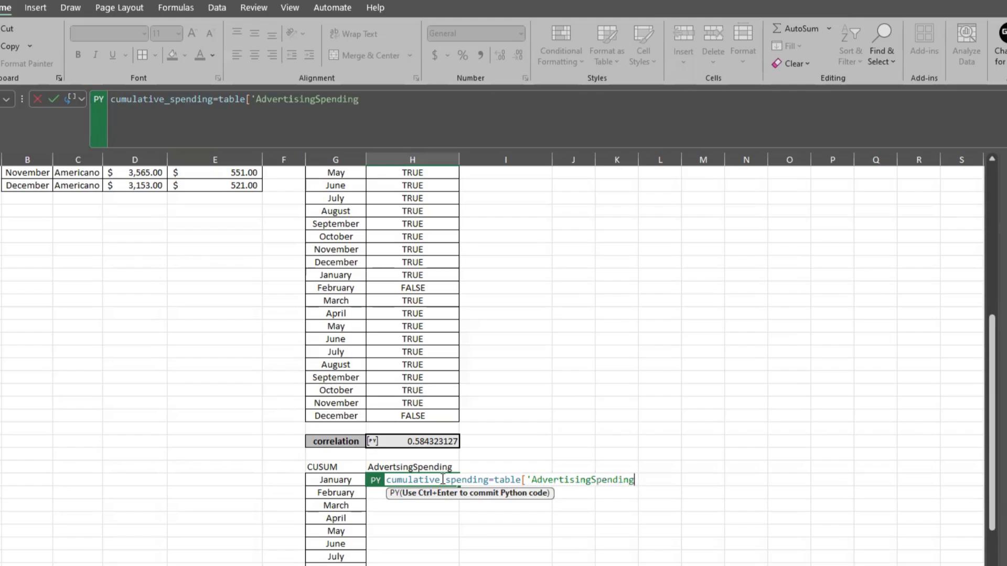
{"action": "scroll", "coordinate": [355, 539], "scroll_direction": "up", "scroll_amount": 8}
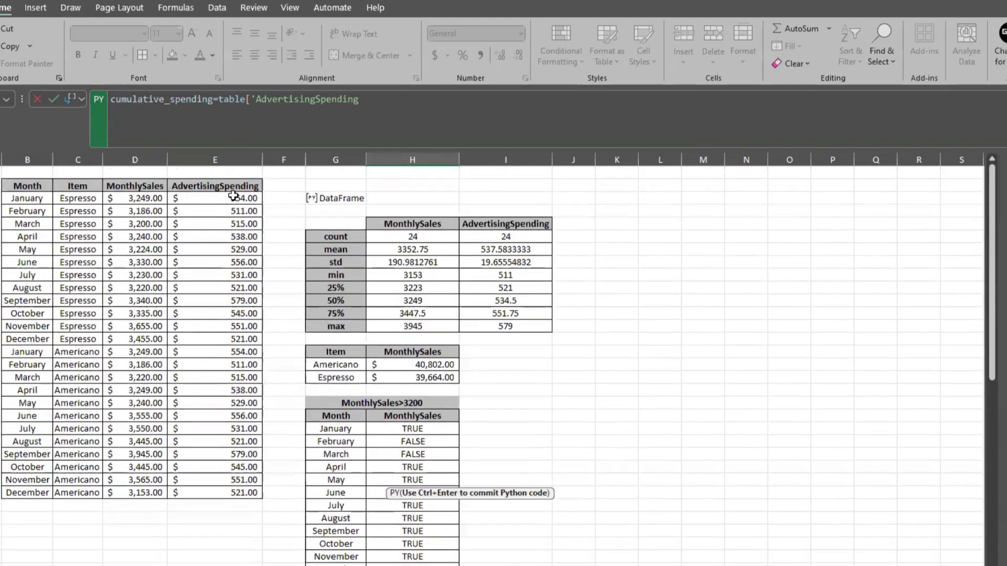
{"action": "scroll", "coordinate": [404, 287], "scroll_direction": "down", "scroll_amount": 8}
{"action": "type", "text": "']"}
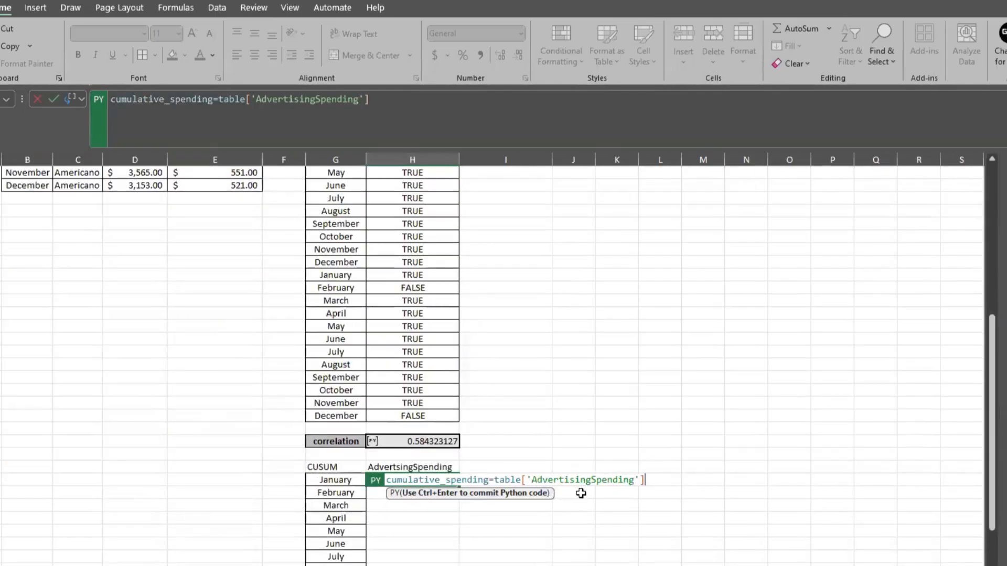
{"action": "type", "text": ".cusum()"}
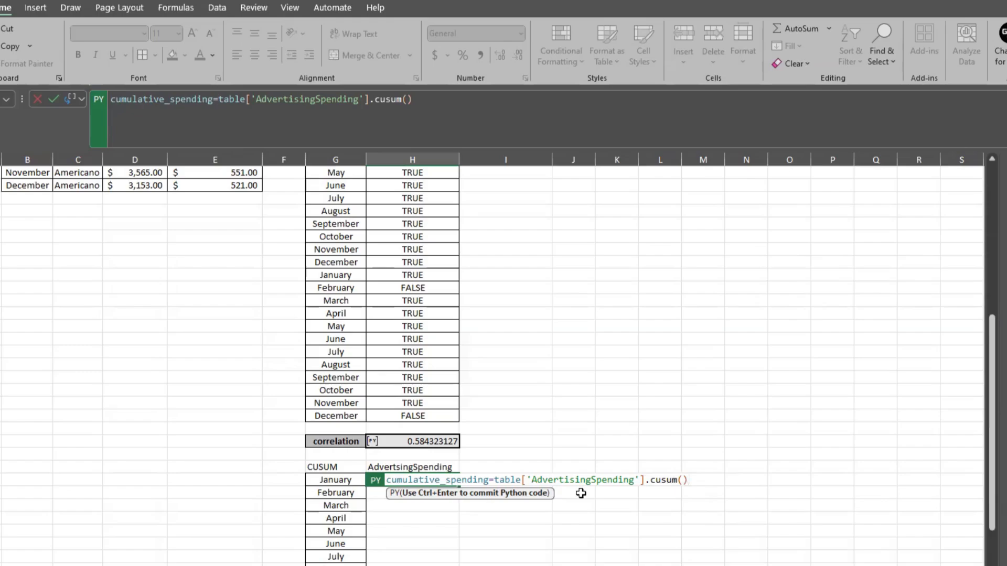
Add a second line, cumulative_spending, to the Python code in H49 and run it.
{"action": "left_click", "coordinate": [140, 121]}
{"action": "left_click", "coordinate": [425, 101]}
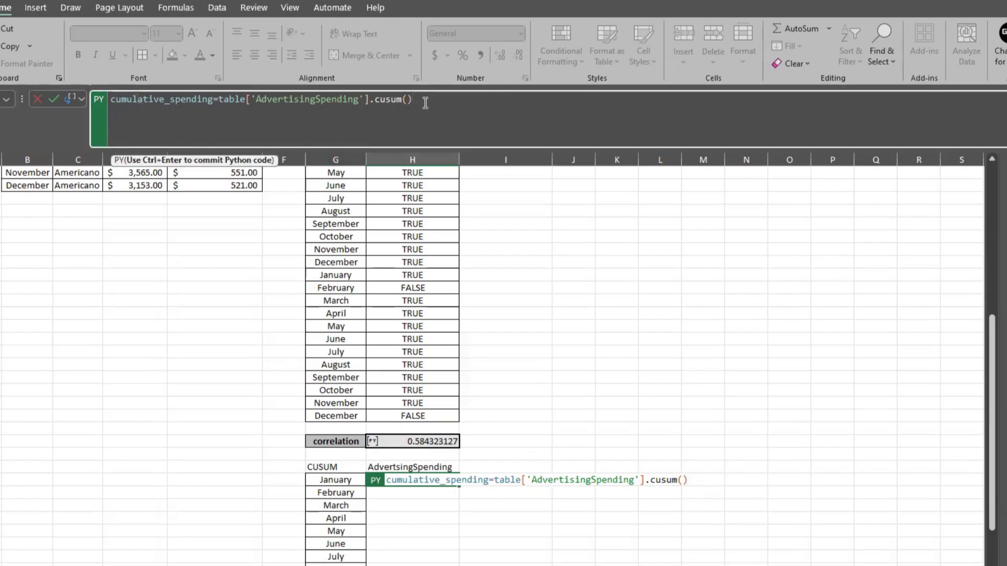
{"action": "key", "text": "Return"}
{"action": "type", "text": "c"}
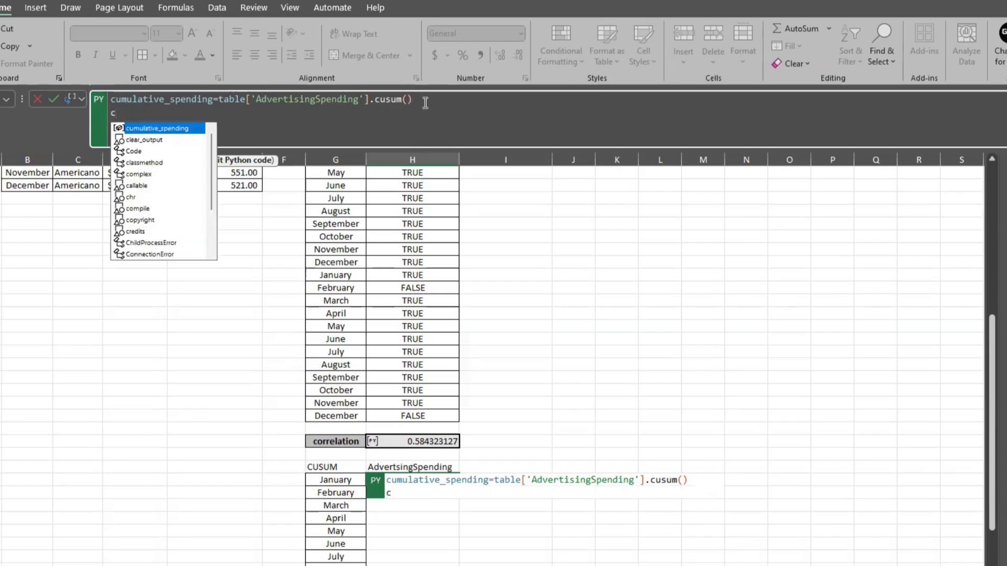
{"action": "type", "text": "umulative"}
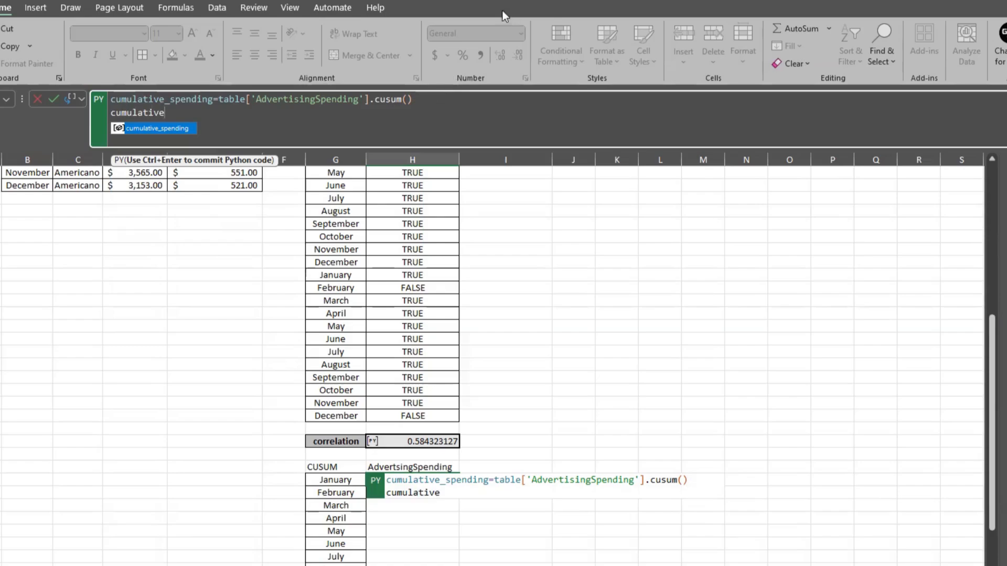
{"action": "left_click", "coordinate": [153, 129]}
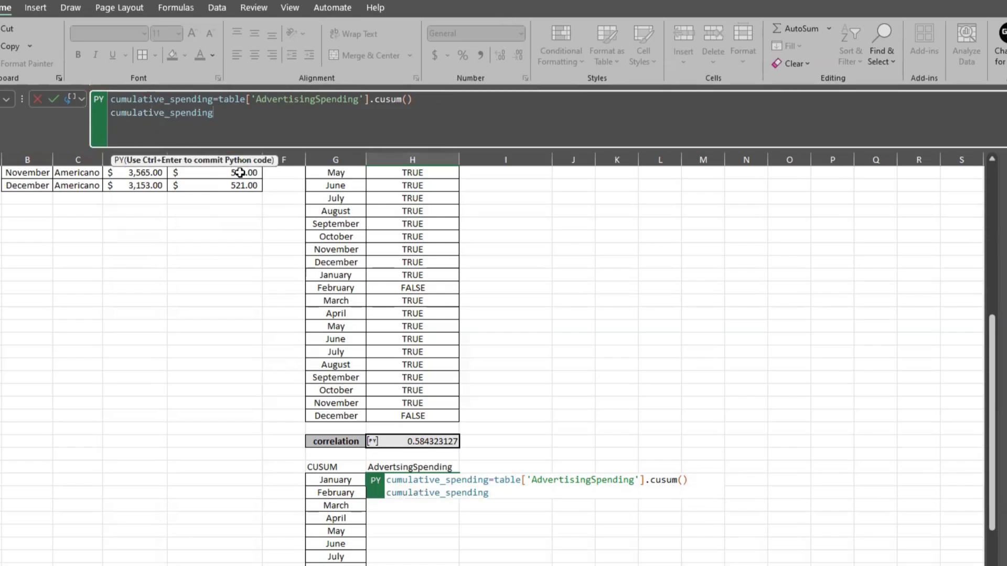
{"action": "key", "text": "ctrl+Return"}
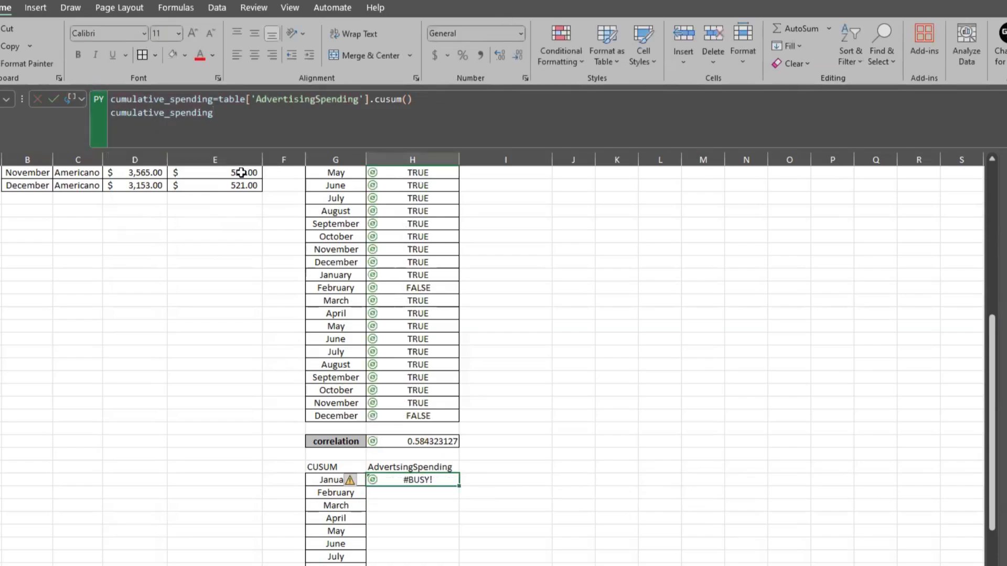
Correct the H49 code's function to cumsum() and output the cumulative advertising spending as Excel values in the CUSUM table.
{"action": "left_click", "coordinate": [82, 99]}
{"action": "left_click", "coordinate": [102, 150]}
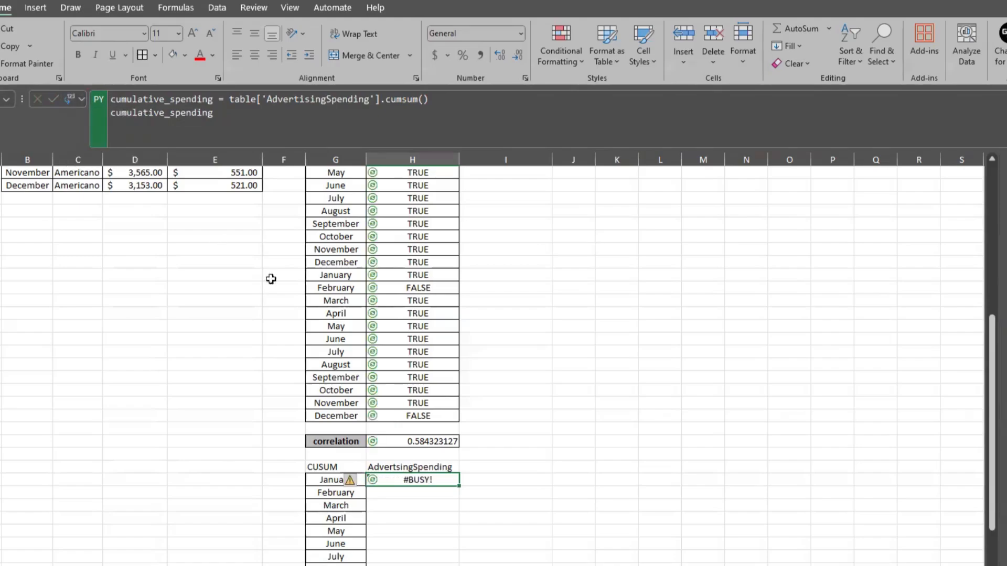
{"action": "scroll", "coordinate": [493, 399], "scroll_direction": "down", "scroll_amount": 4}
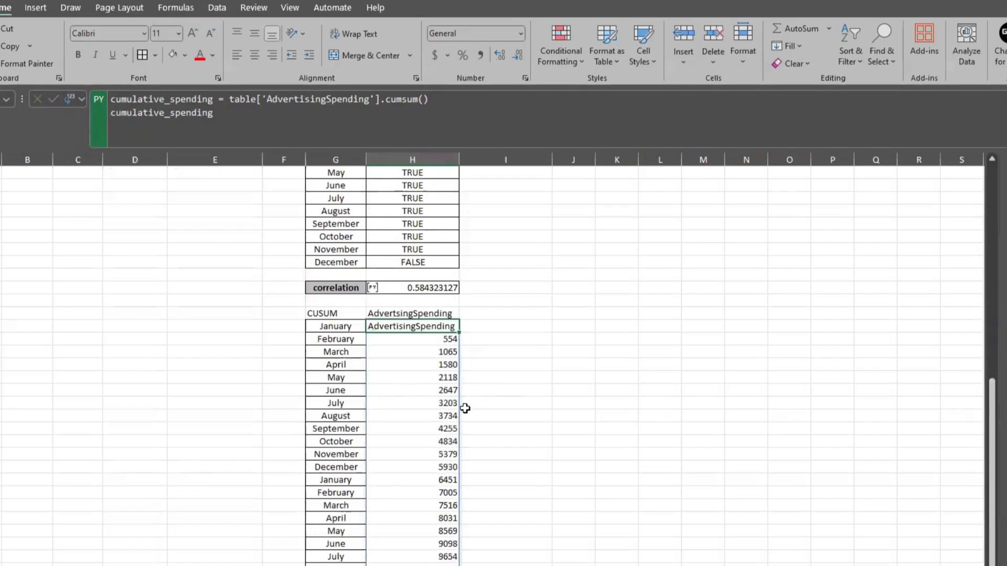
{"action": "scroll", "coordinate": [440, 398], "scroll_direction": "down", "scroll_amount": 2}
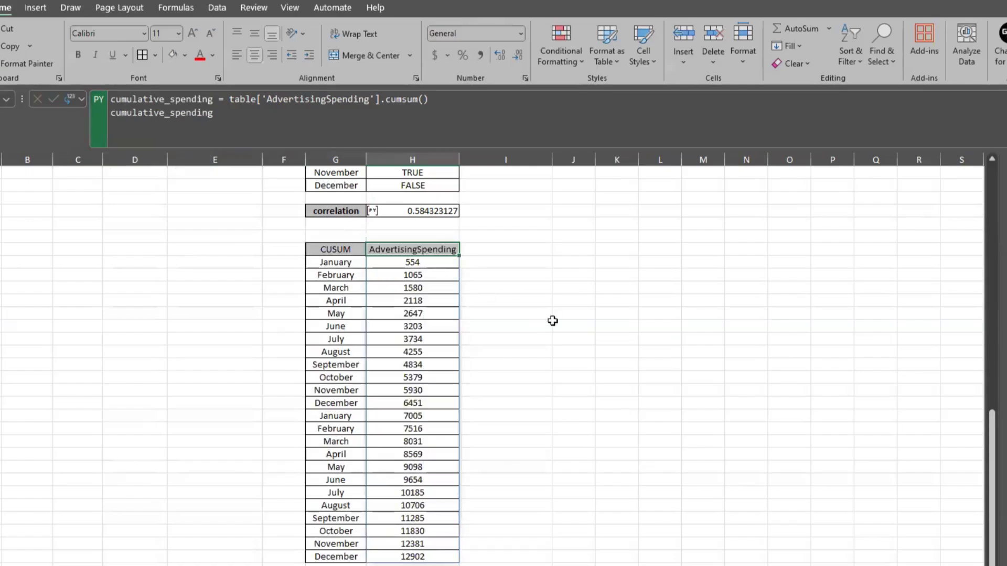
{"action": "left_click", "coordinate": [556, 326]}
Check February's CUSUM value against the combined January and February Espresso advertising spending in E3:E4.
{"action": "scroll", "coordinate": [434, 340], "scroll_direction": "up", "scroll_amount": 6}
{"action": "scroll", "coordinate": [427, 374], "scroll_direction": "up", "scroll_amount": 8}
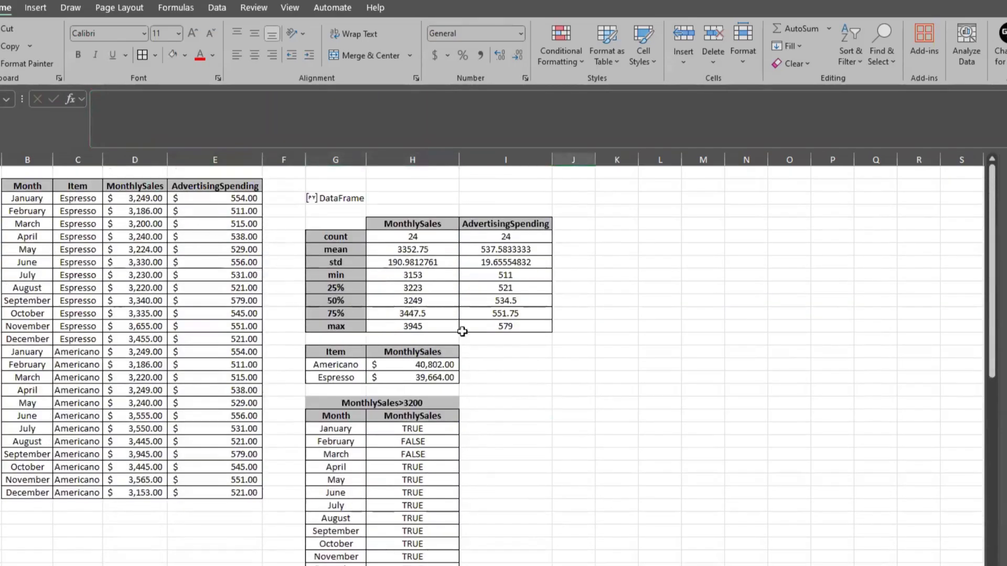
{"action": "scroll", "coordinate": [456, 367], "scroll_direction": "down", "scroll_amount": 7}
{"action": "scroll", "coordinate": [316, 440], "scroll_direction": "up", "scroll_amount": 7}
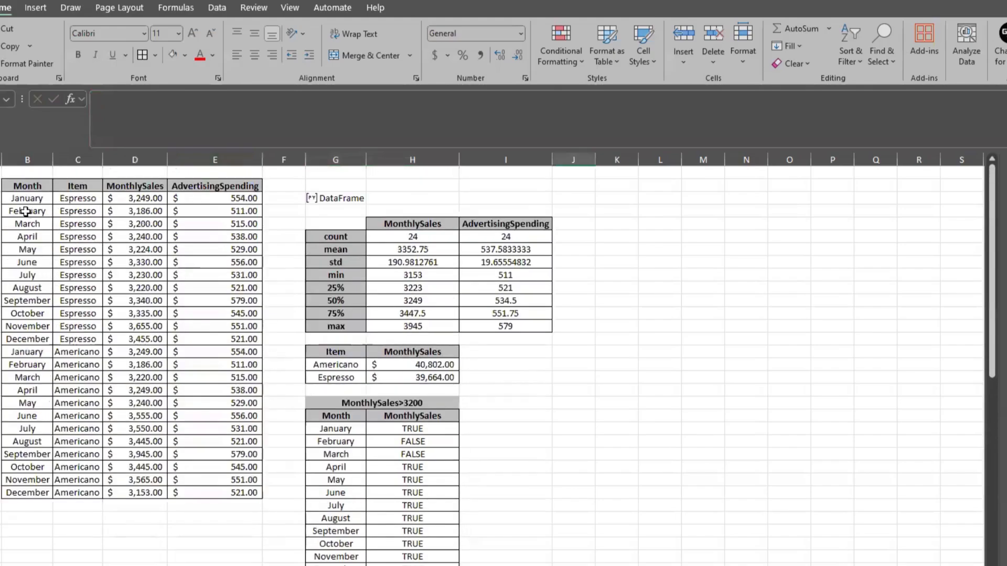
{"action": "left_click", "coordinate": [235, 200]}
{"action": "left_click_drag", "start_coordinate": [234, 200], "coordinate": [234, 211]}
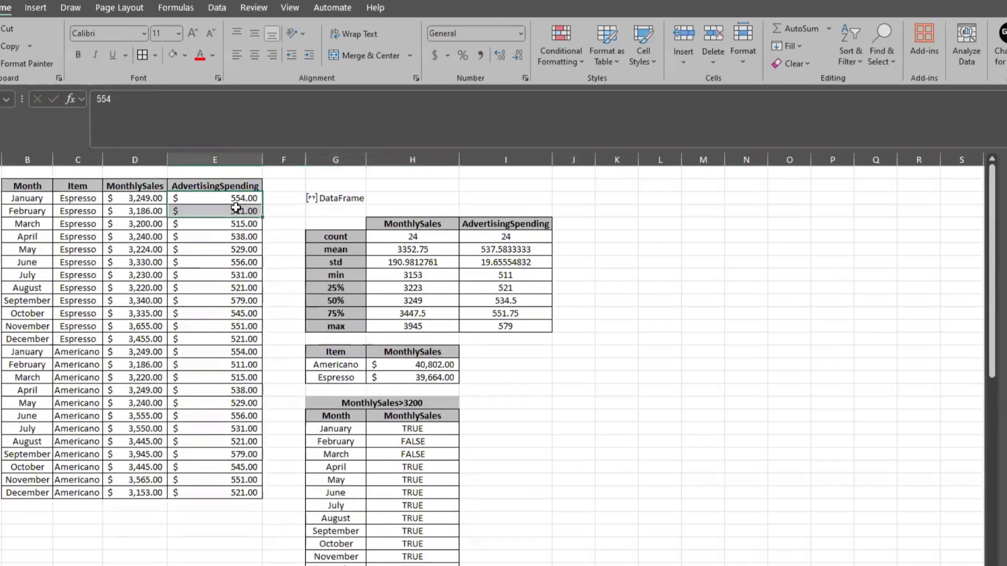
{"action": "scroll", "coordinate": [455, 562], "scroll_direction": "down", "scroll_amount": 2}
{"action": "scroll", "coordinate": [455, 562], "scroll_direction": "down", "scroll_amount": 6}
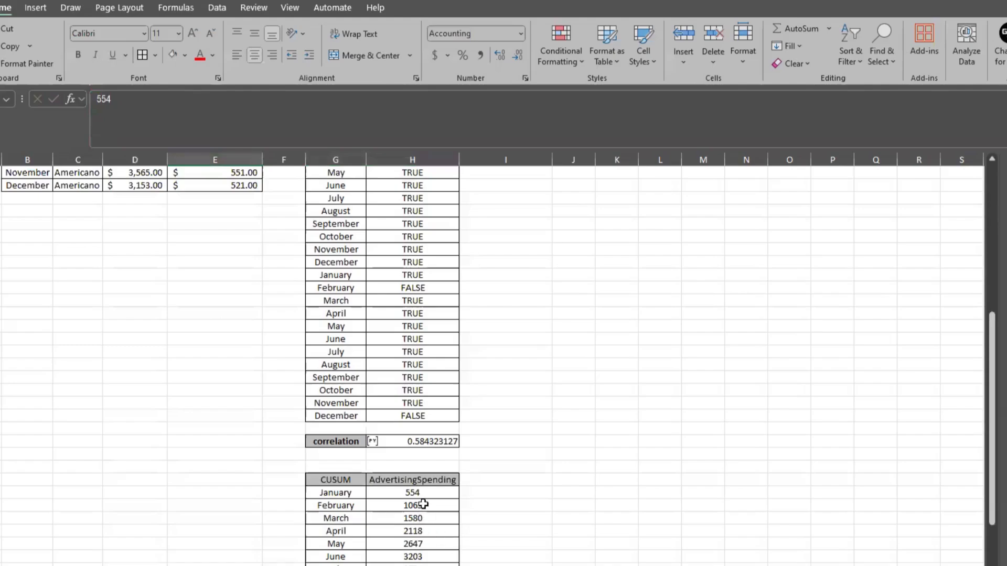
{"action": "left_click", "coordinate": [423, 507]}
Check March's CUSUM value against the sum of the January to March Espresso advertising spending in E3:E5.
{"action": "scroll", "coordinate": [523, 549], "scroll_direction": "up", "scroll_amount": 8}
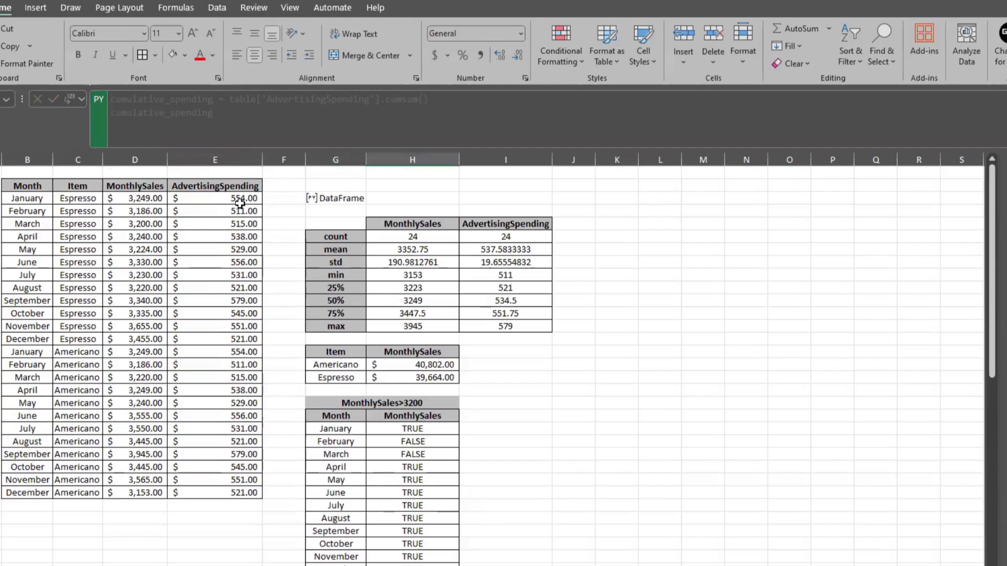
{"action": "left_click_drag", "start_coordinate": [238, 198], "coordinate": [239, 222]}
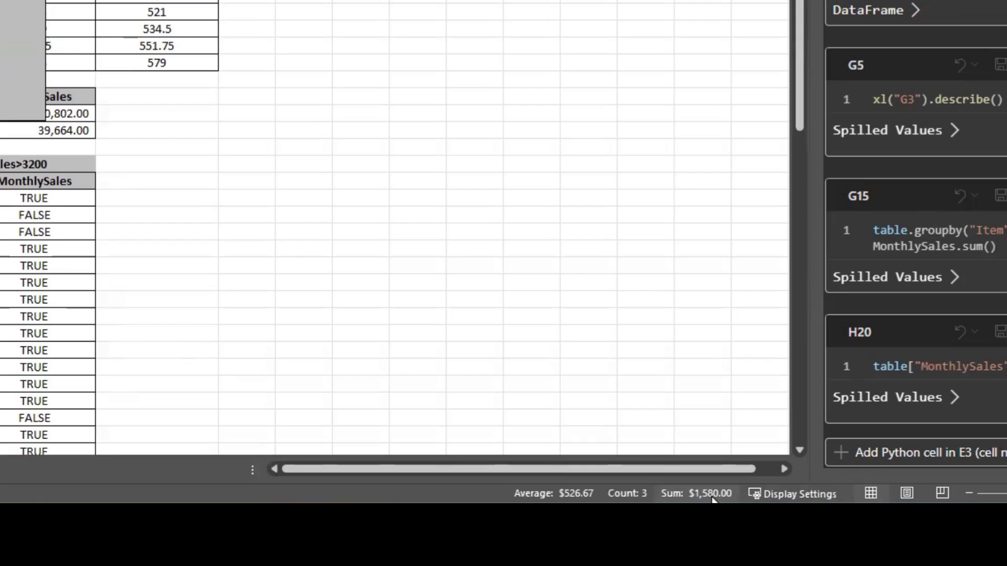
{"action": "scroll", "coordinate": [388, 309], "scroll_direction": "down", "scroll_amount": 6}
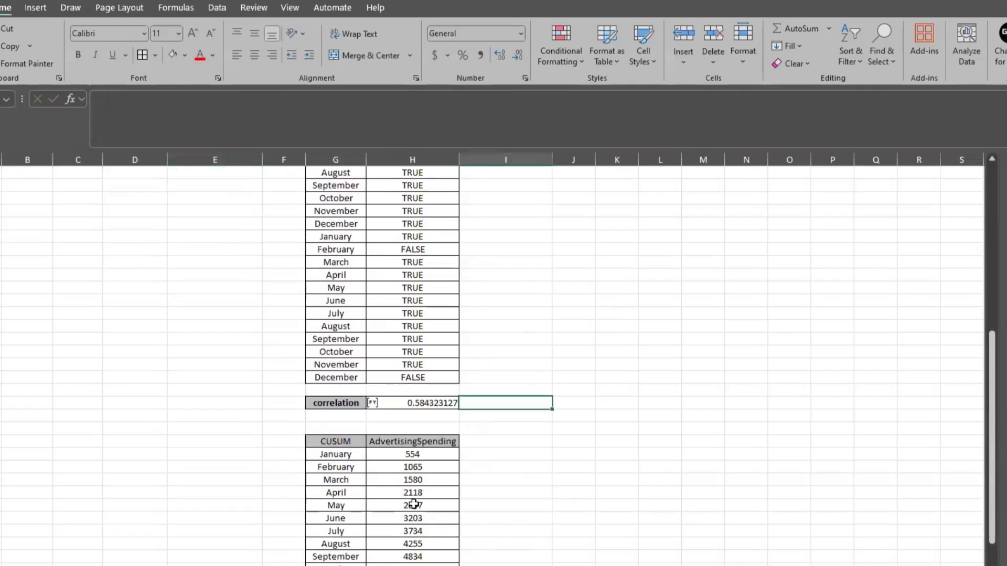
{"action": "left_click", "coordinate": [412, 481]}
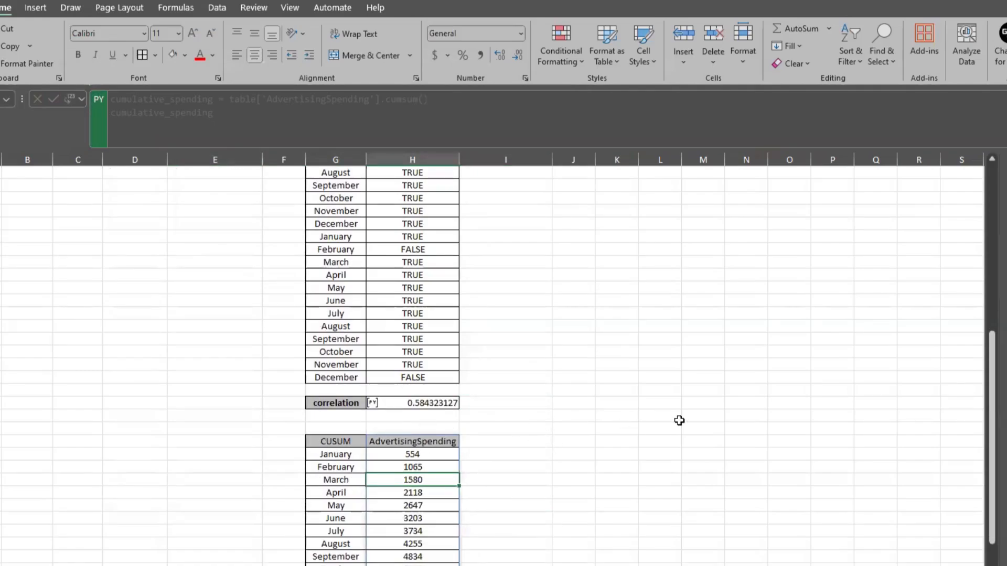
{"action": "scroll", "coordinate": [638, 461], "scroll_direction": "up", "scroll_amount": 15}
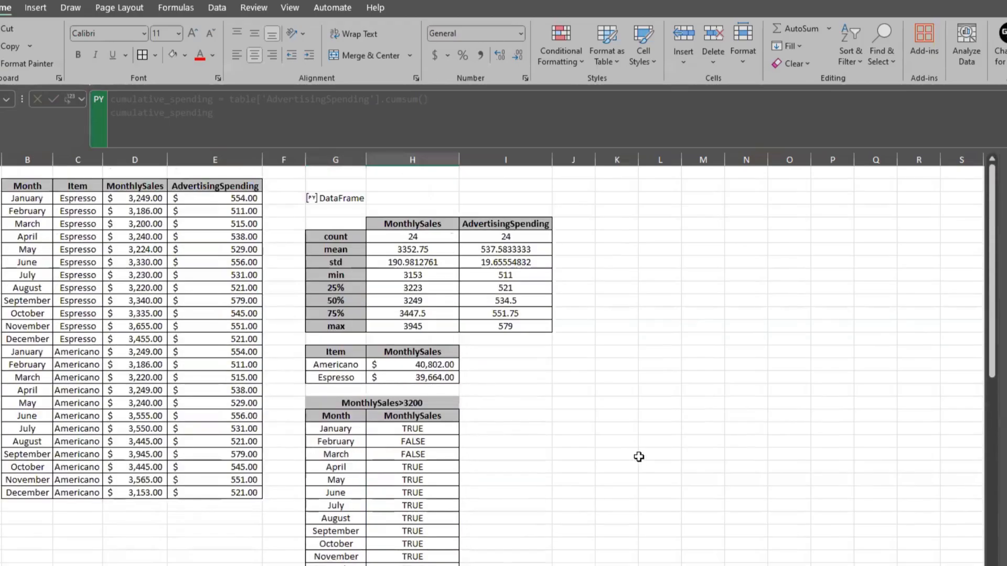